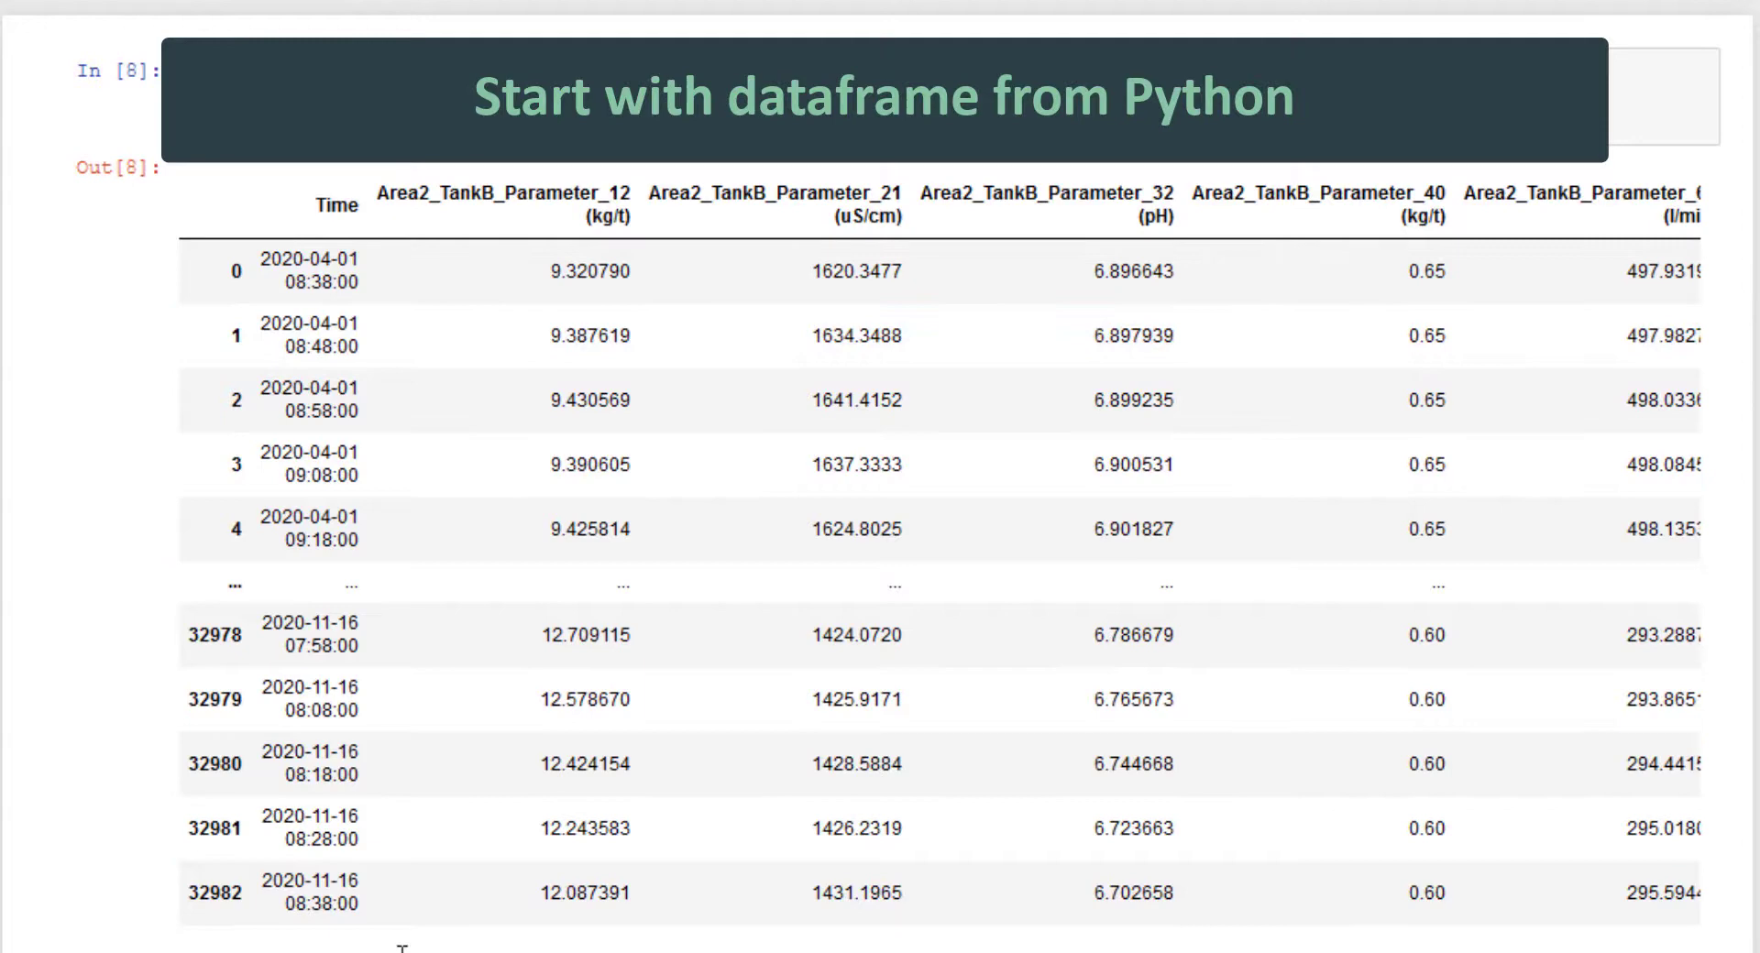
Run the visplorepy cell to launch Visplore and send it the 32,983-row dataframe
scroll(475, 852, "down", 5)
scroll(440, 733, "down", 3)
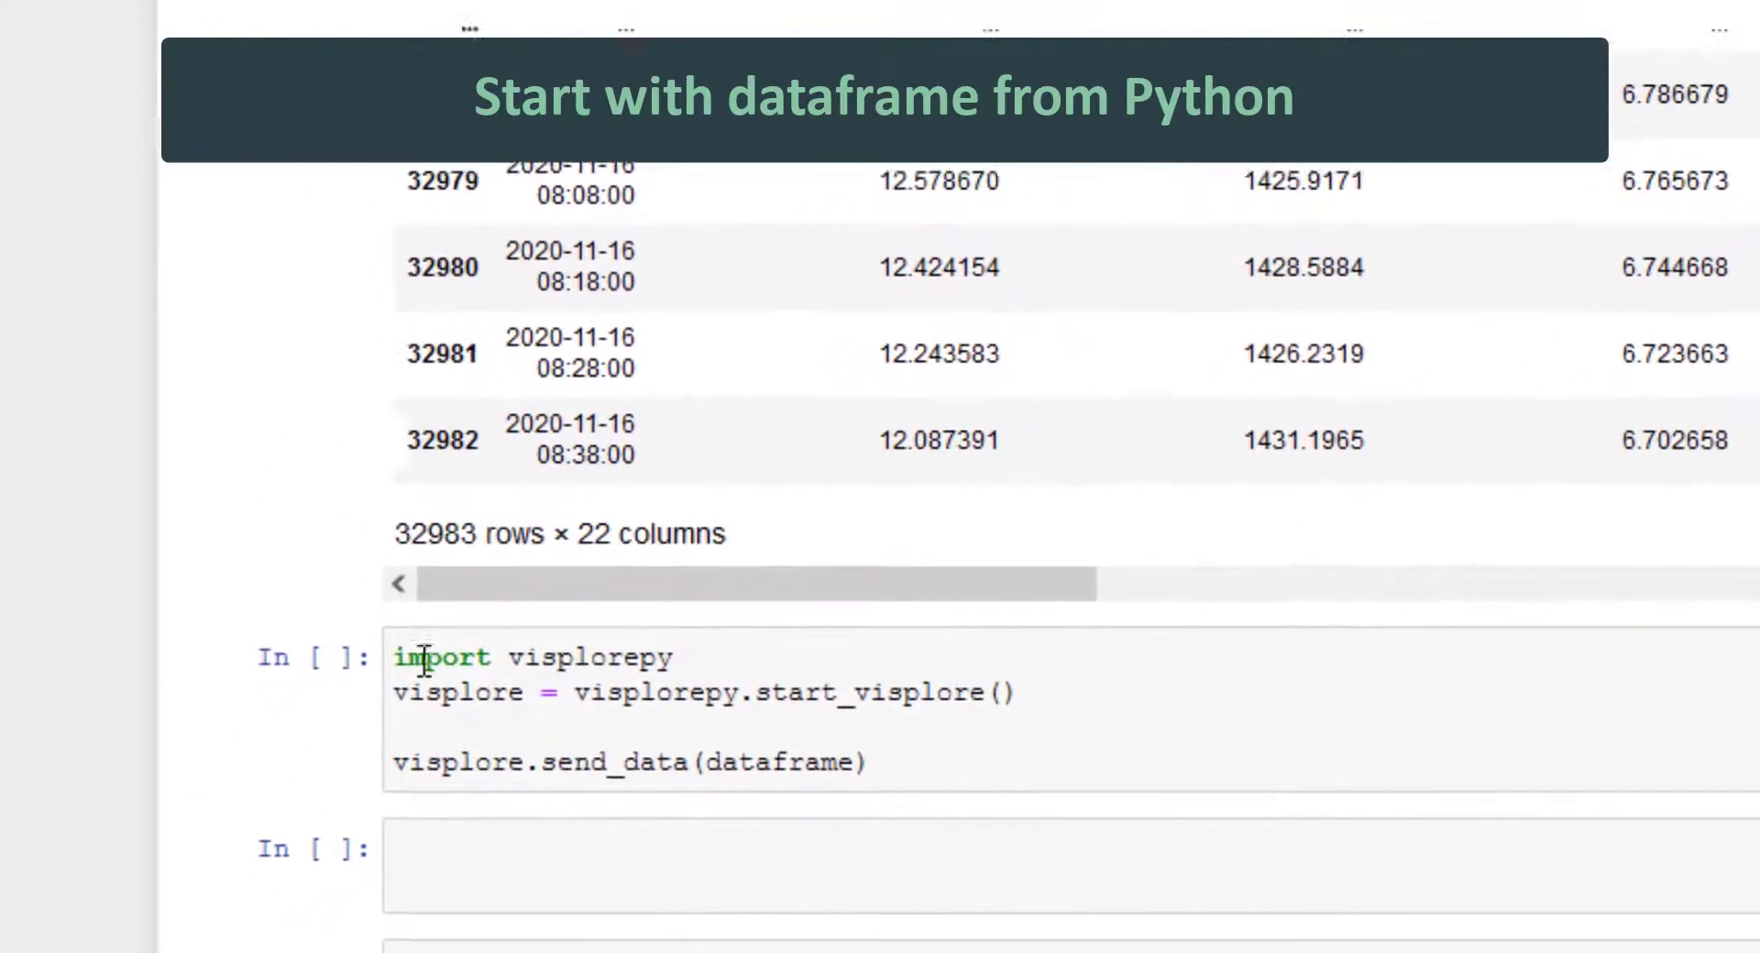
mouse_move(397, 653)
left_mouse_down()
mouse_move(770, 742)
mouse_move(1051, 846)
left_mouse_up()
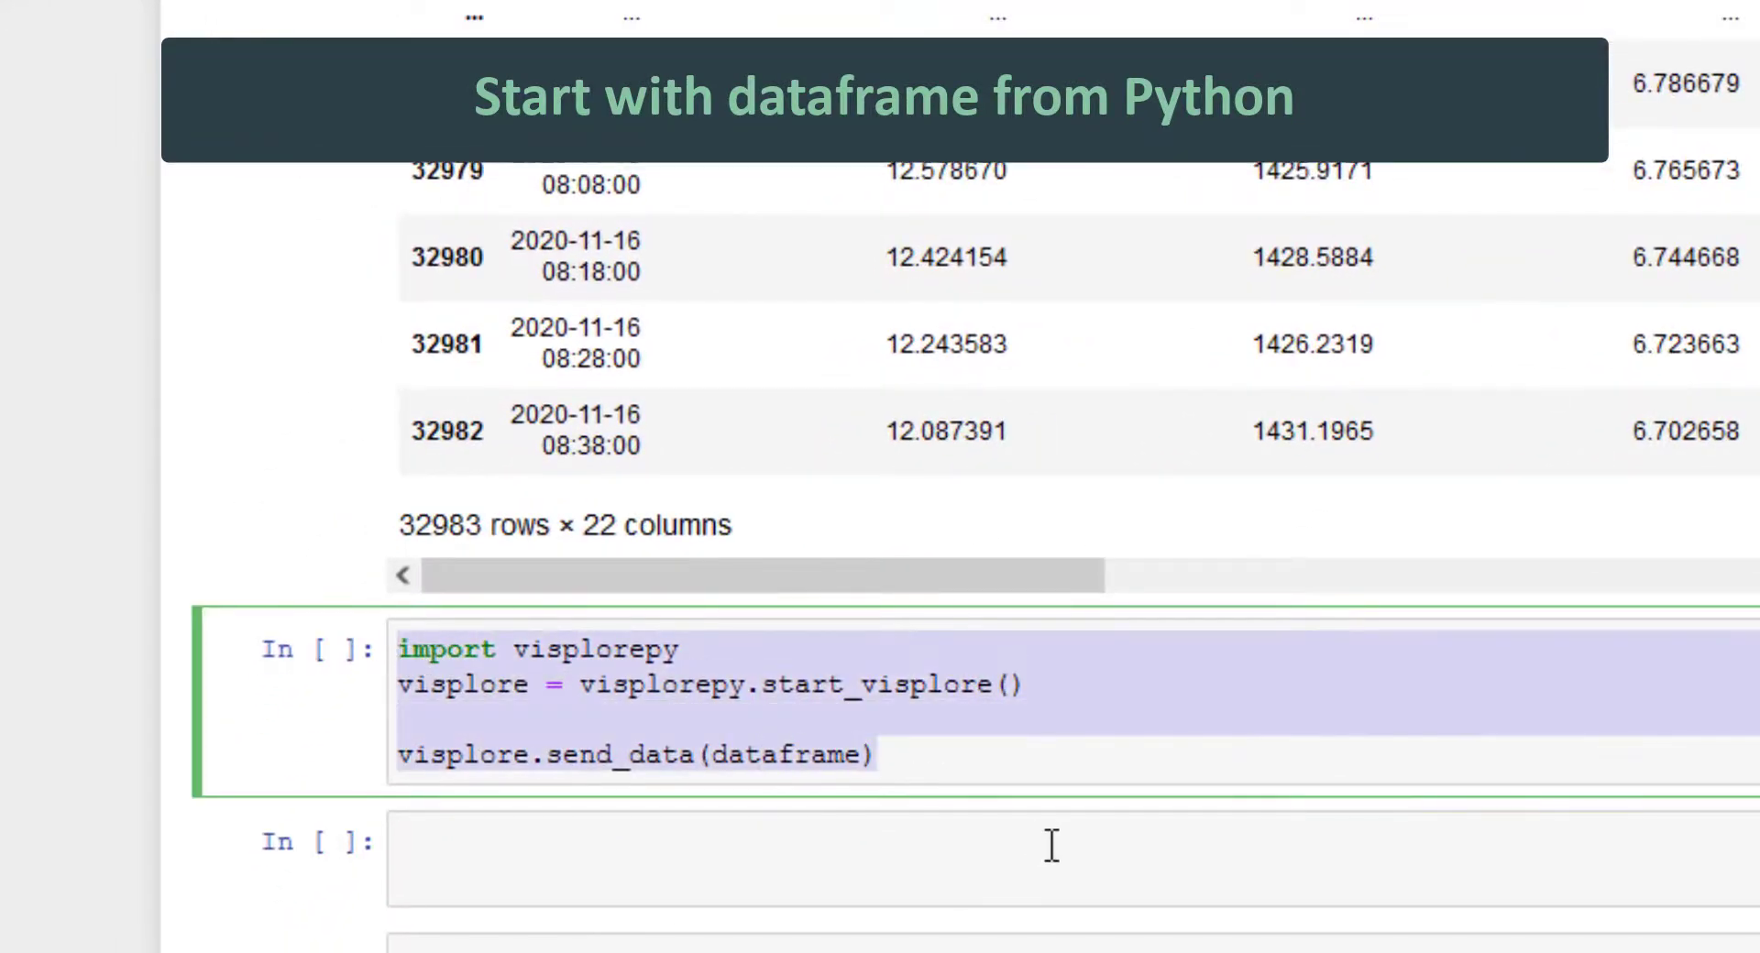
left_click(1054, 775)
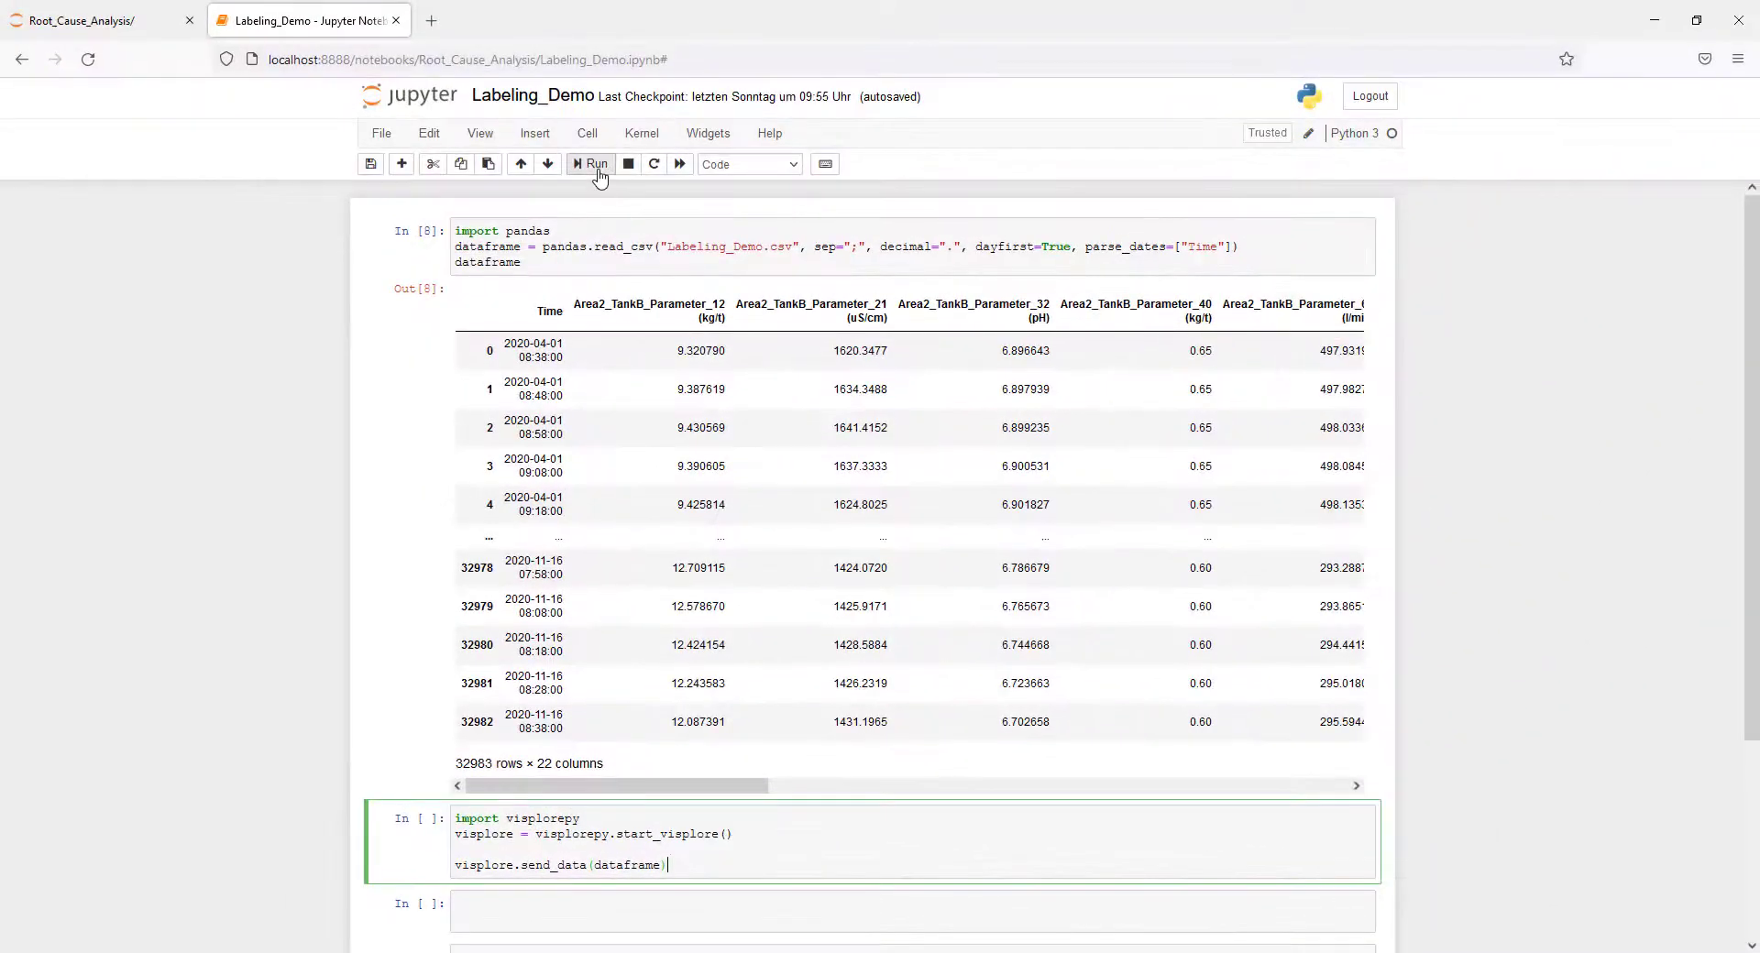
left_click(596, 167)
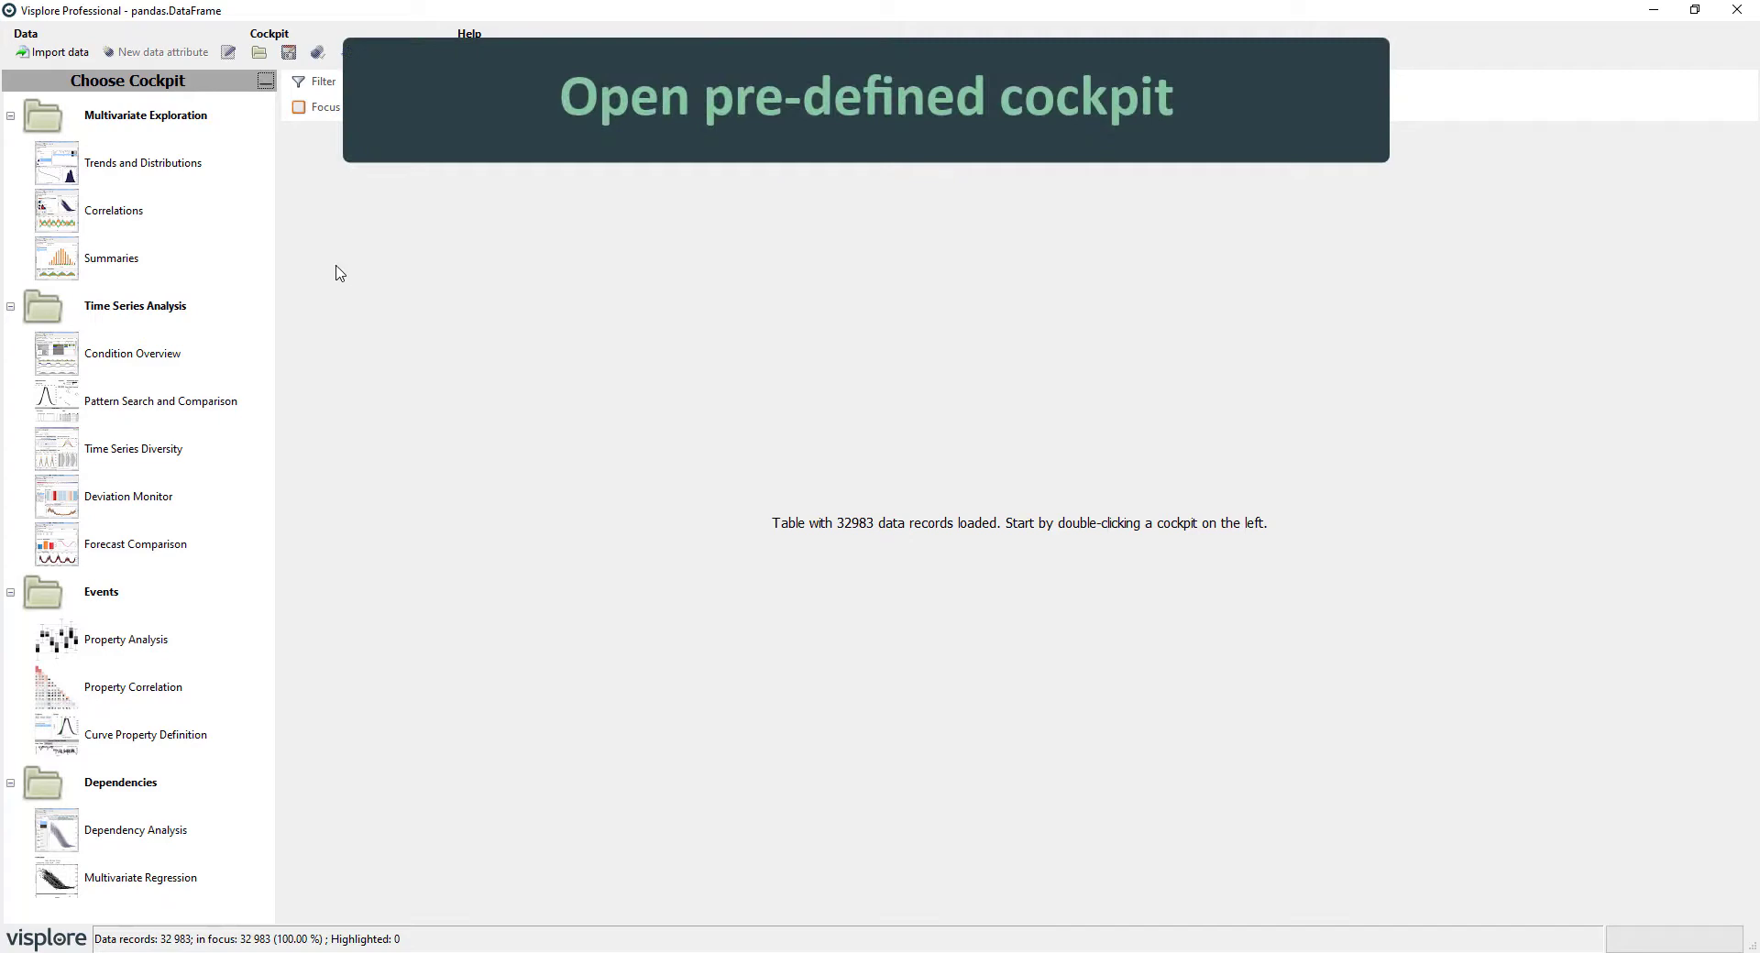
Open Trends and Distributions and collapse the Distribution panel for a full-width time series
double_click(203, 170)
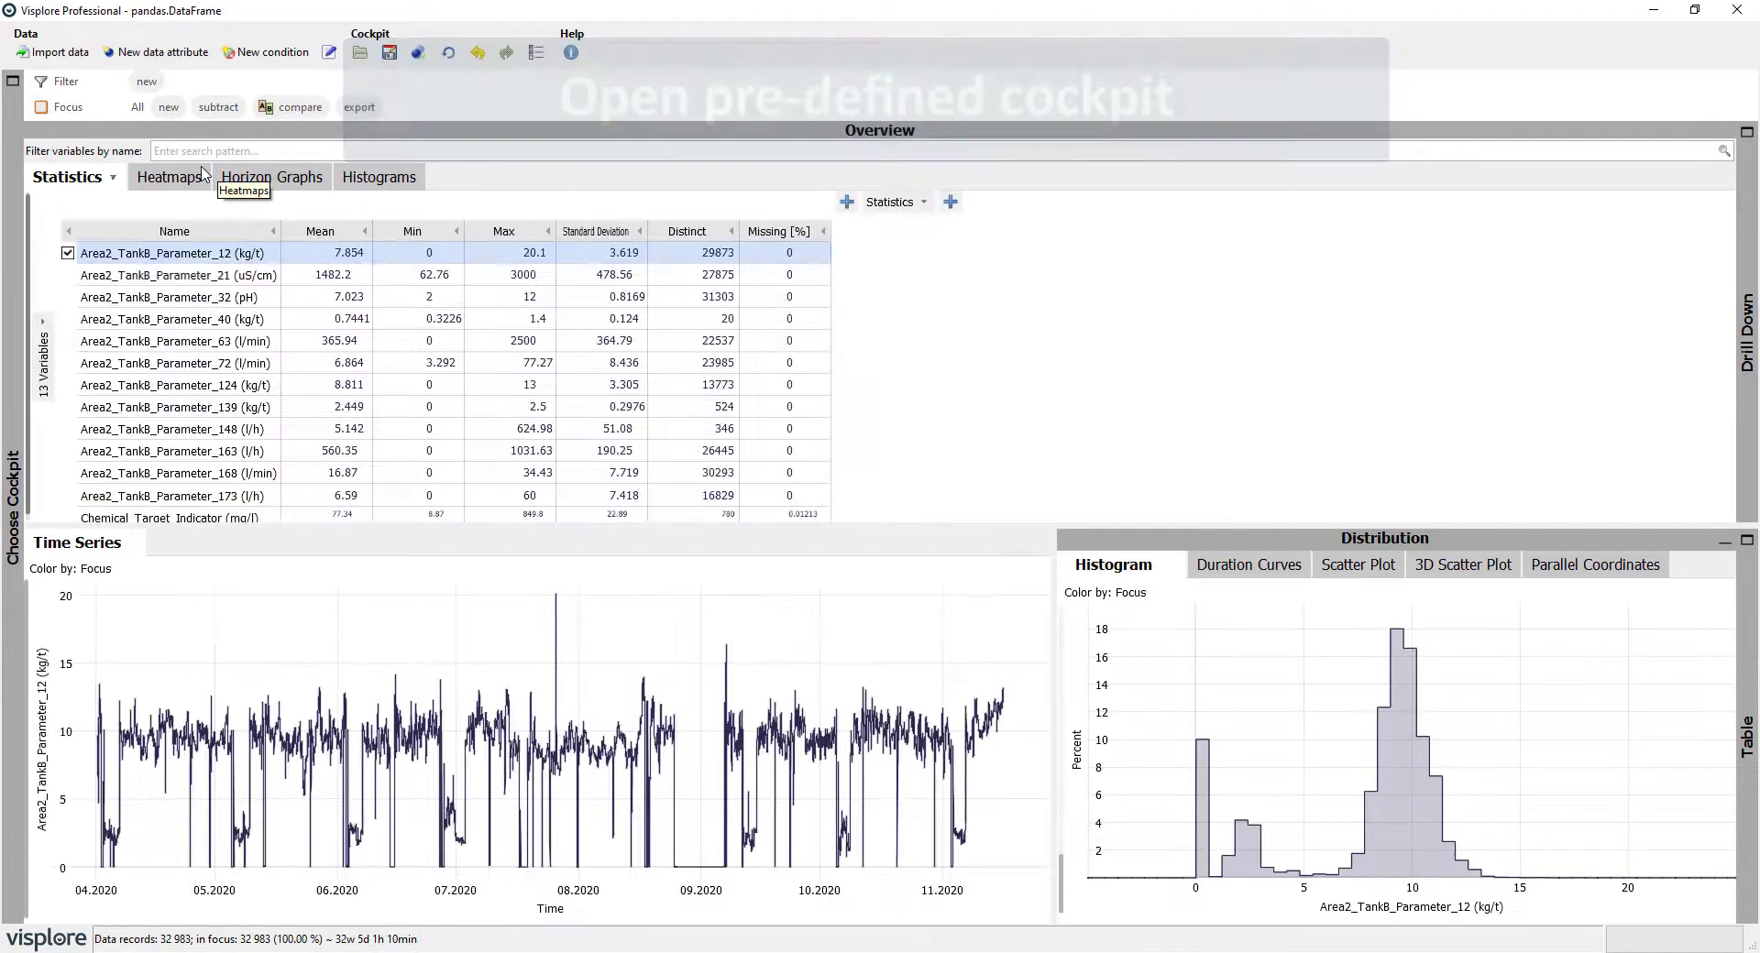
left_click(1124, 543)
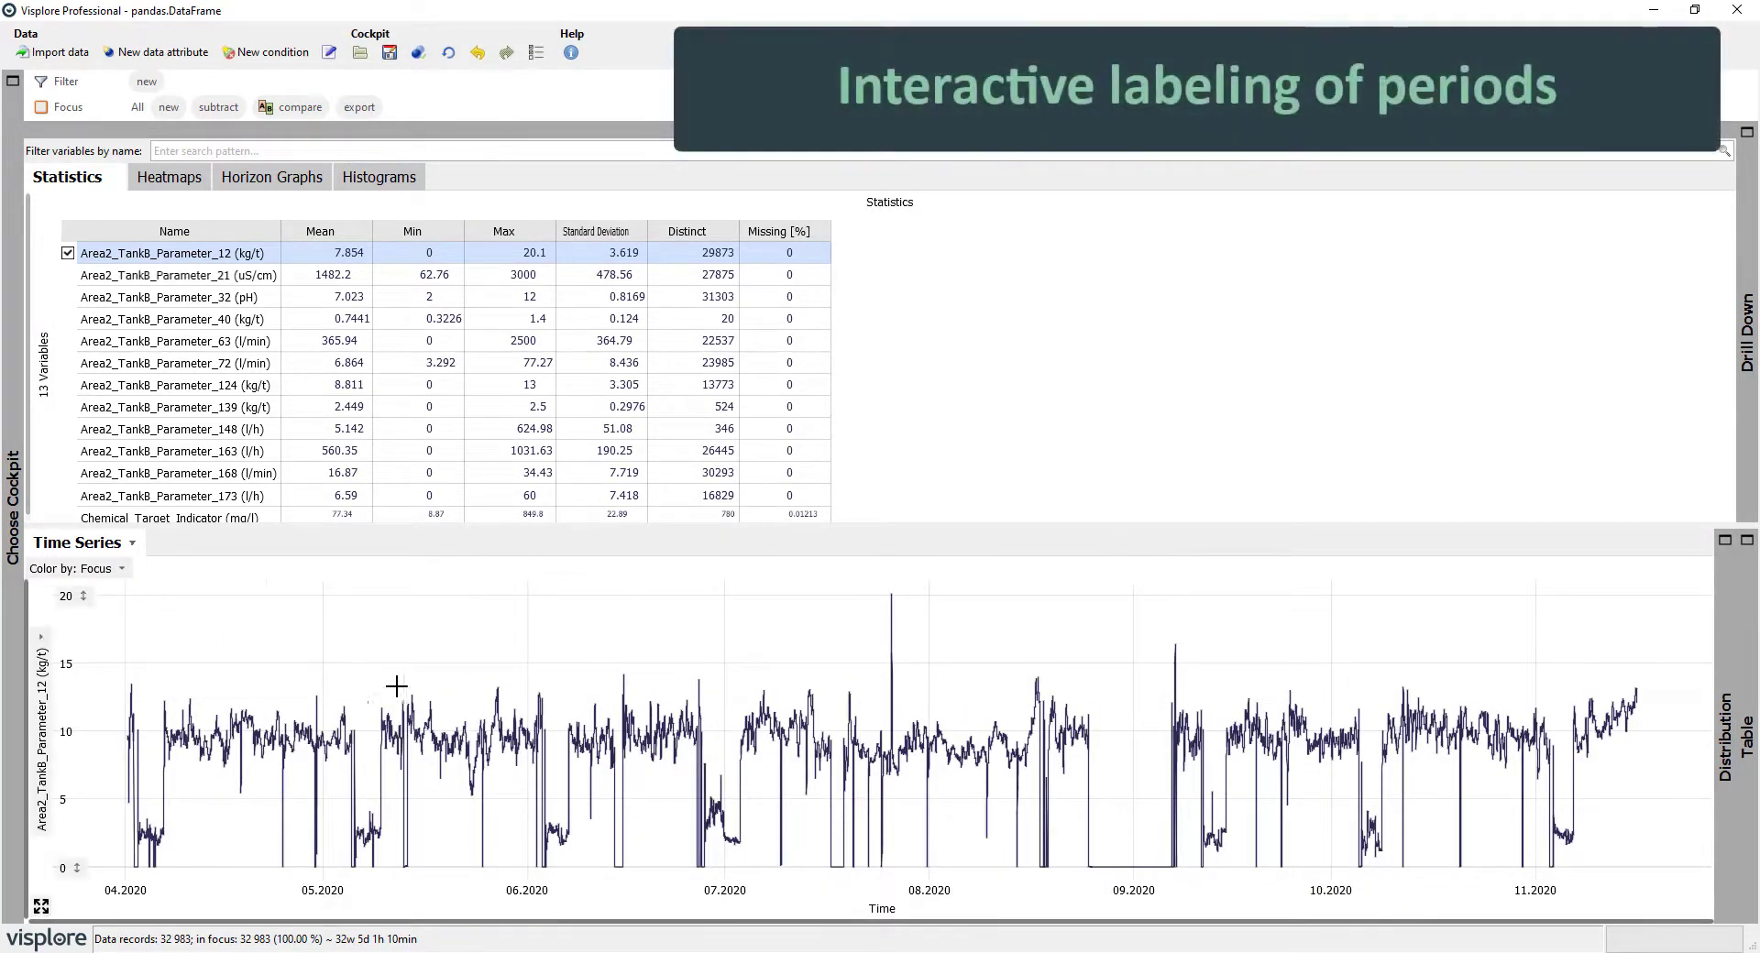
Label the 2–7 April 2020 period with a new Maintenance label for interactive labeling
scroll(126, 880, "up", 3)
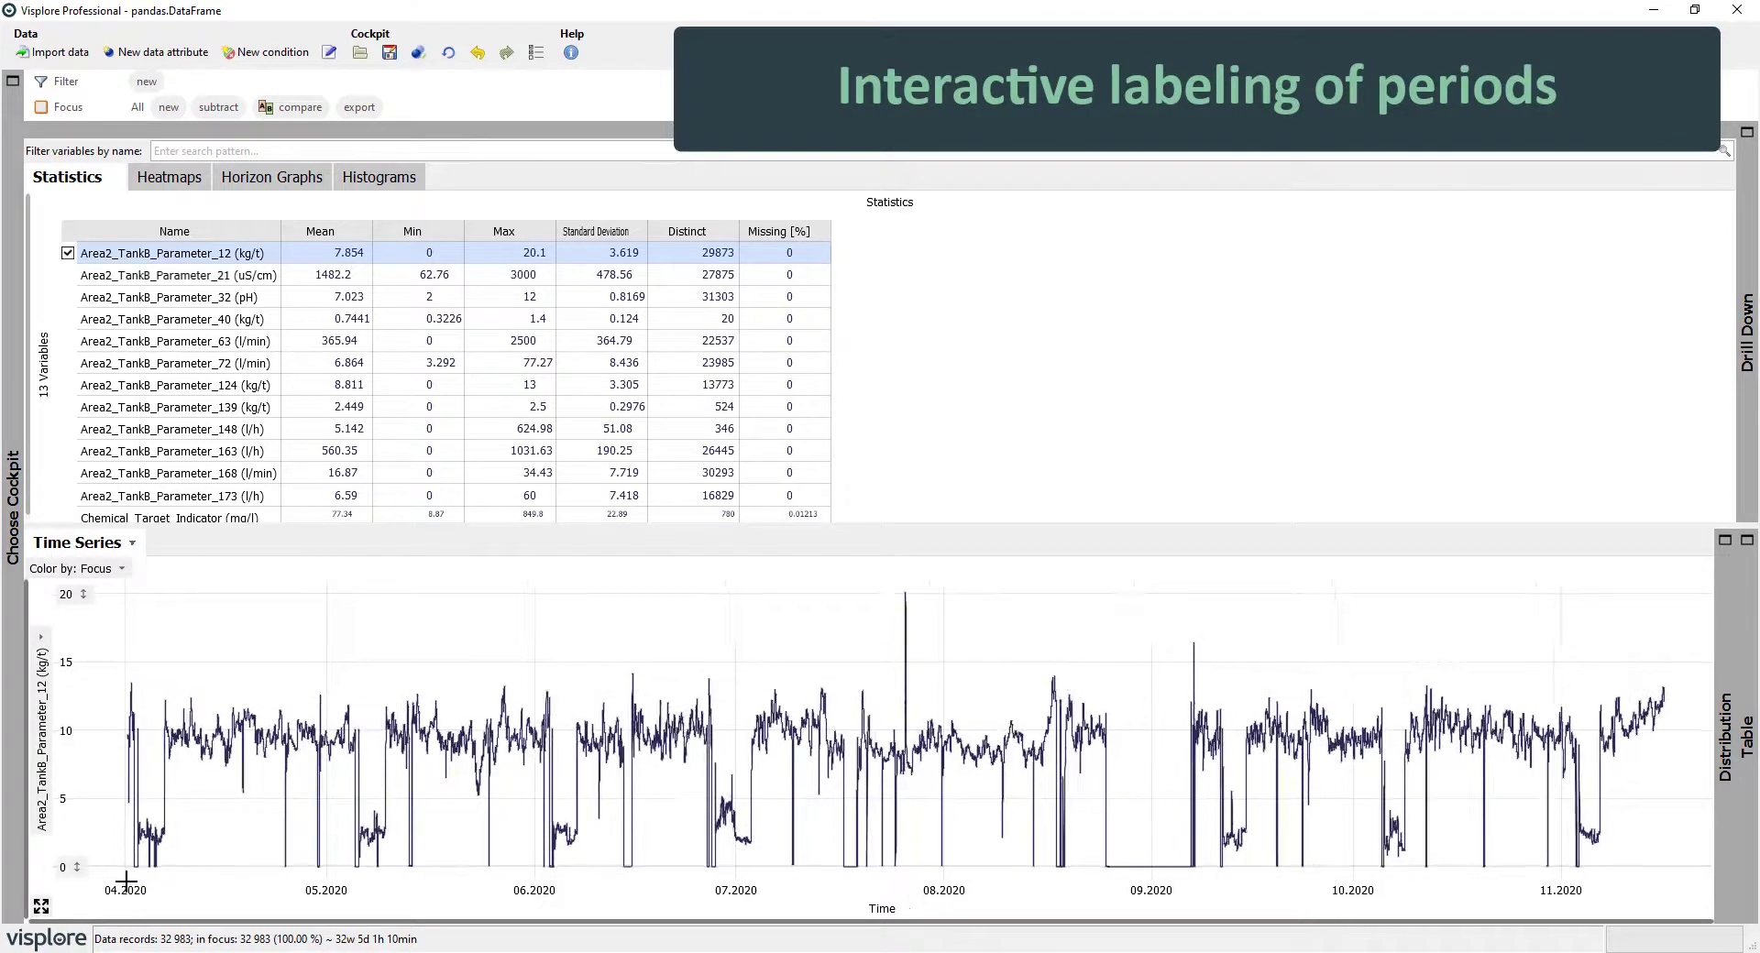
scroll(125, 880, "up", 5)
scroll(127, 882, "up", 2)
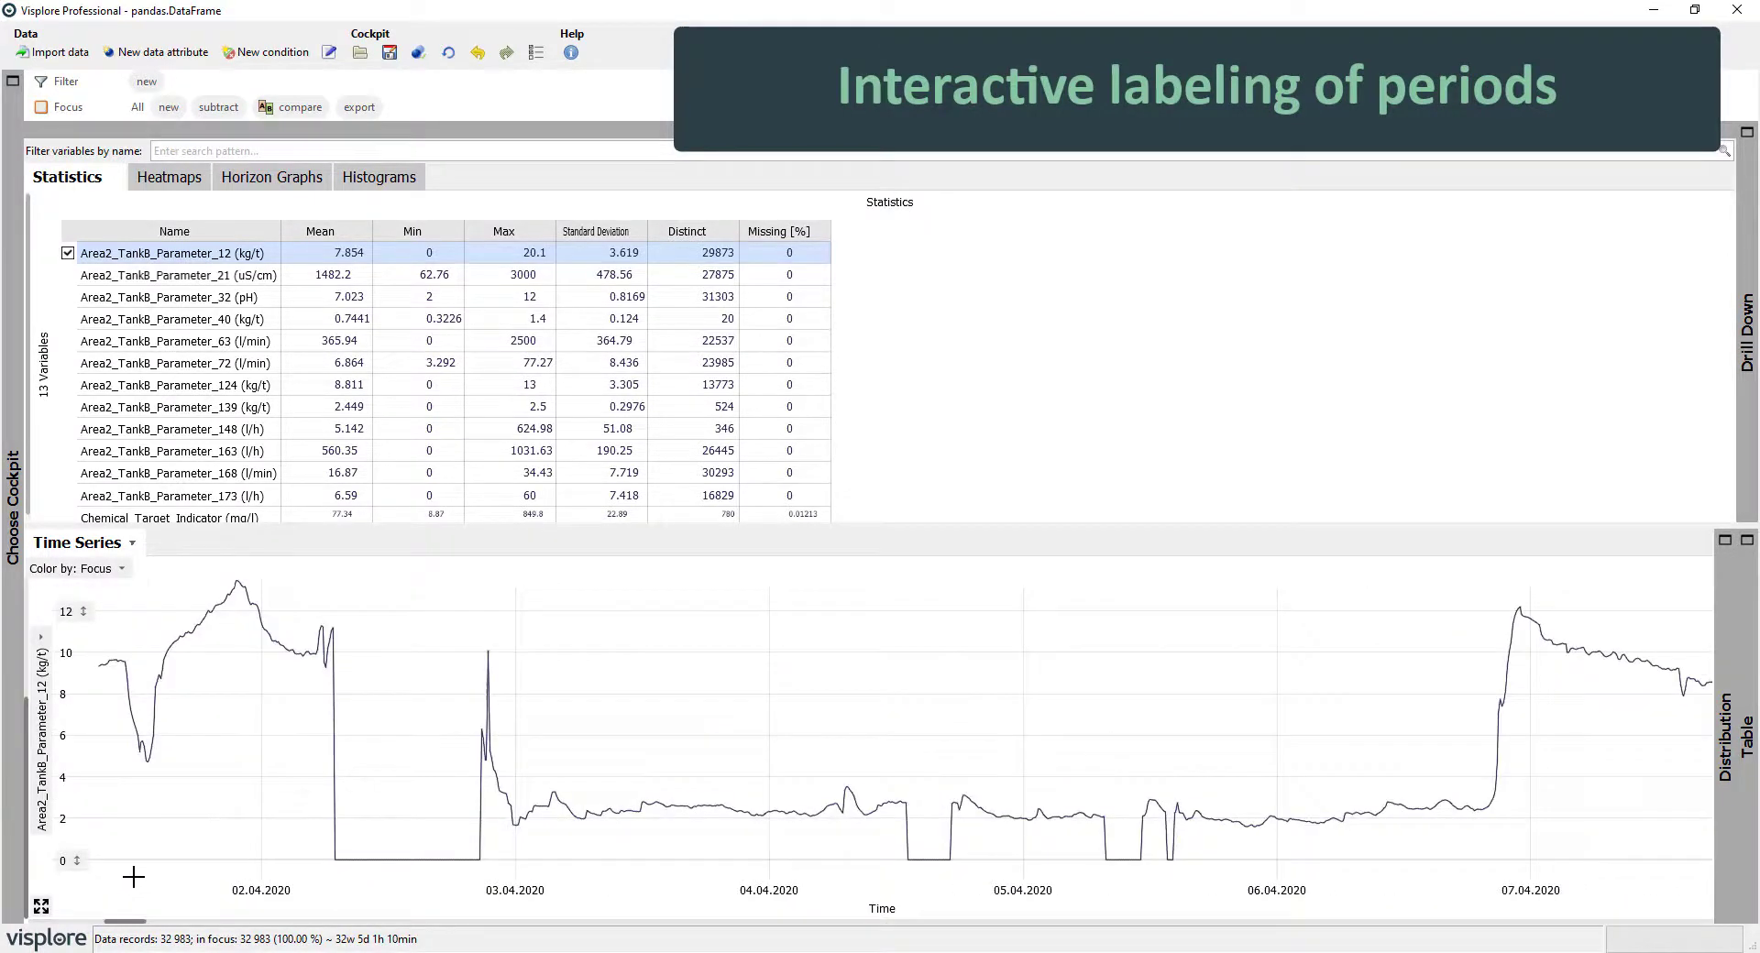
left_click_drag(308, 600, 1534, 601)
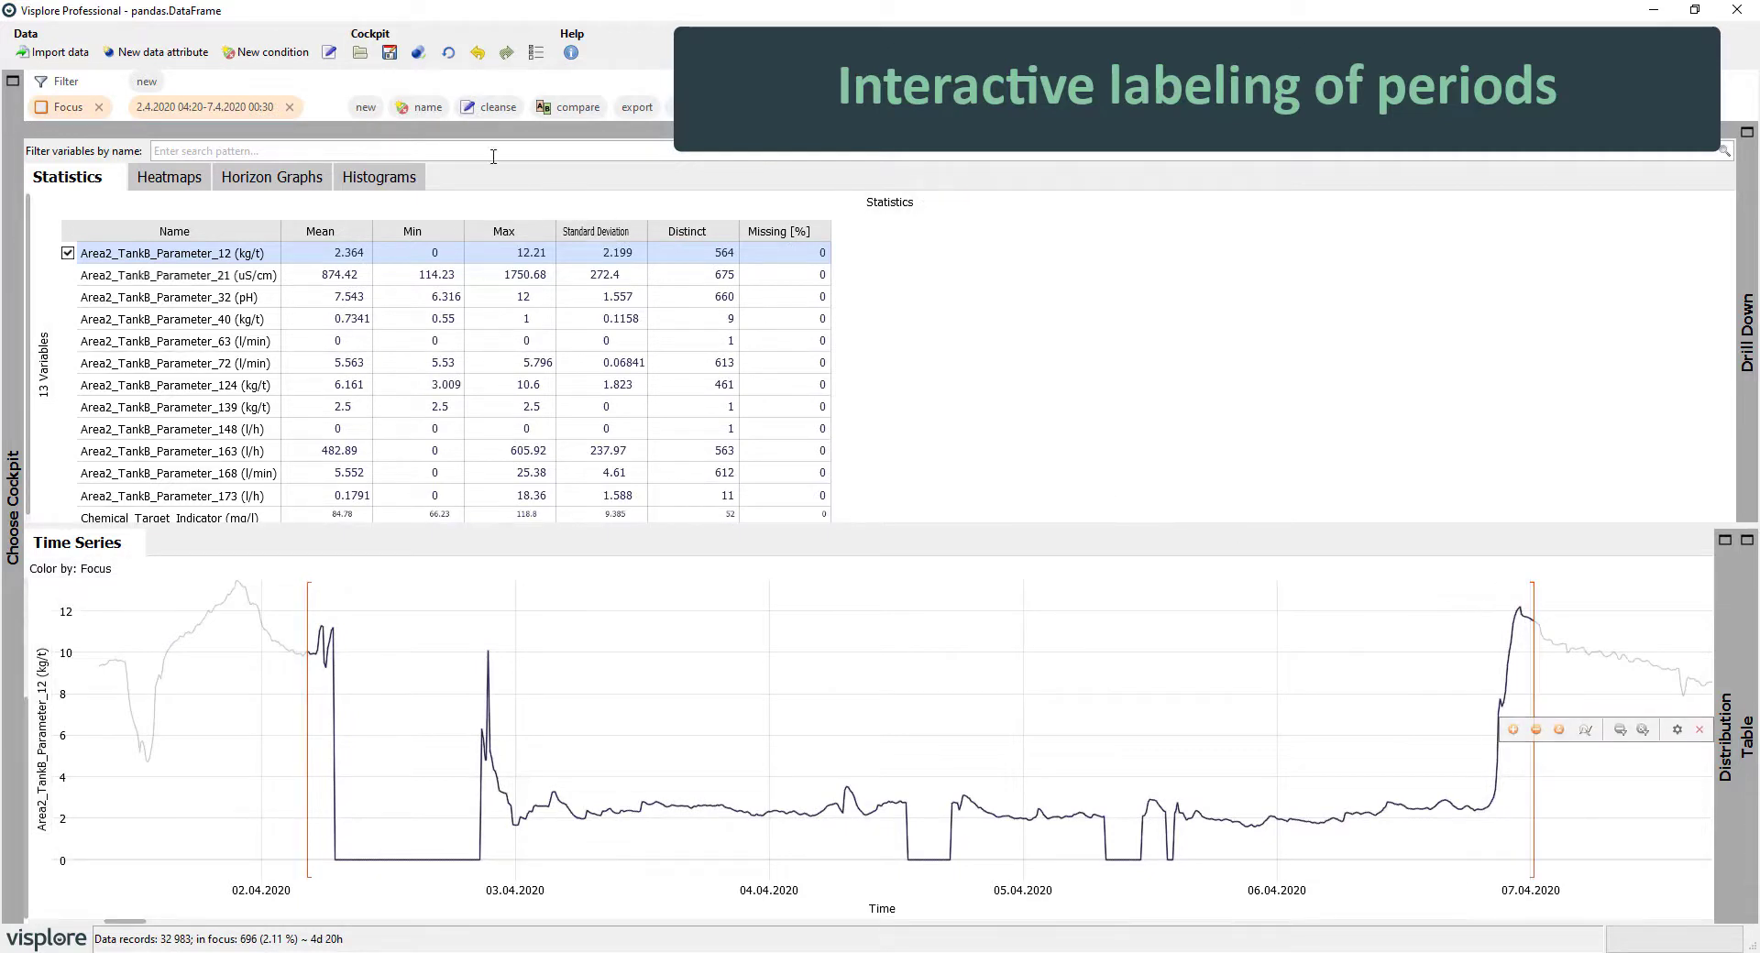
left_click(429, 110)
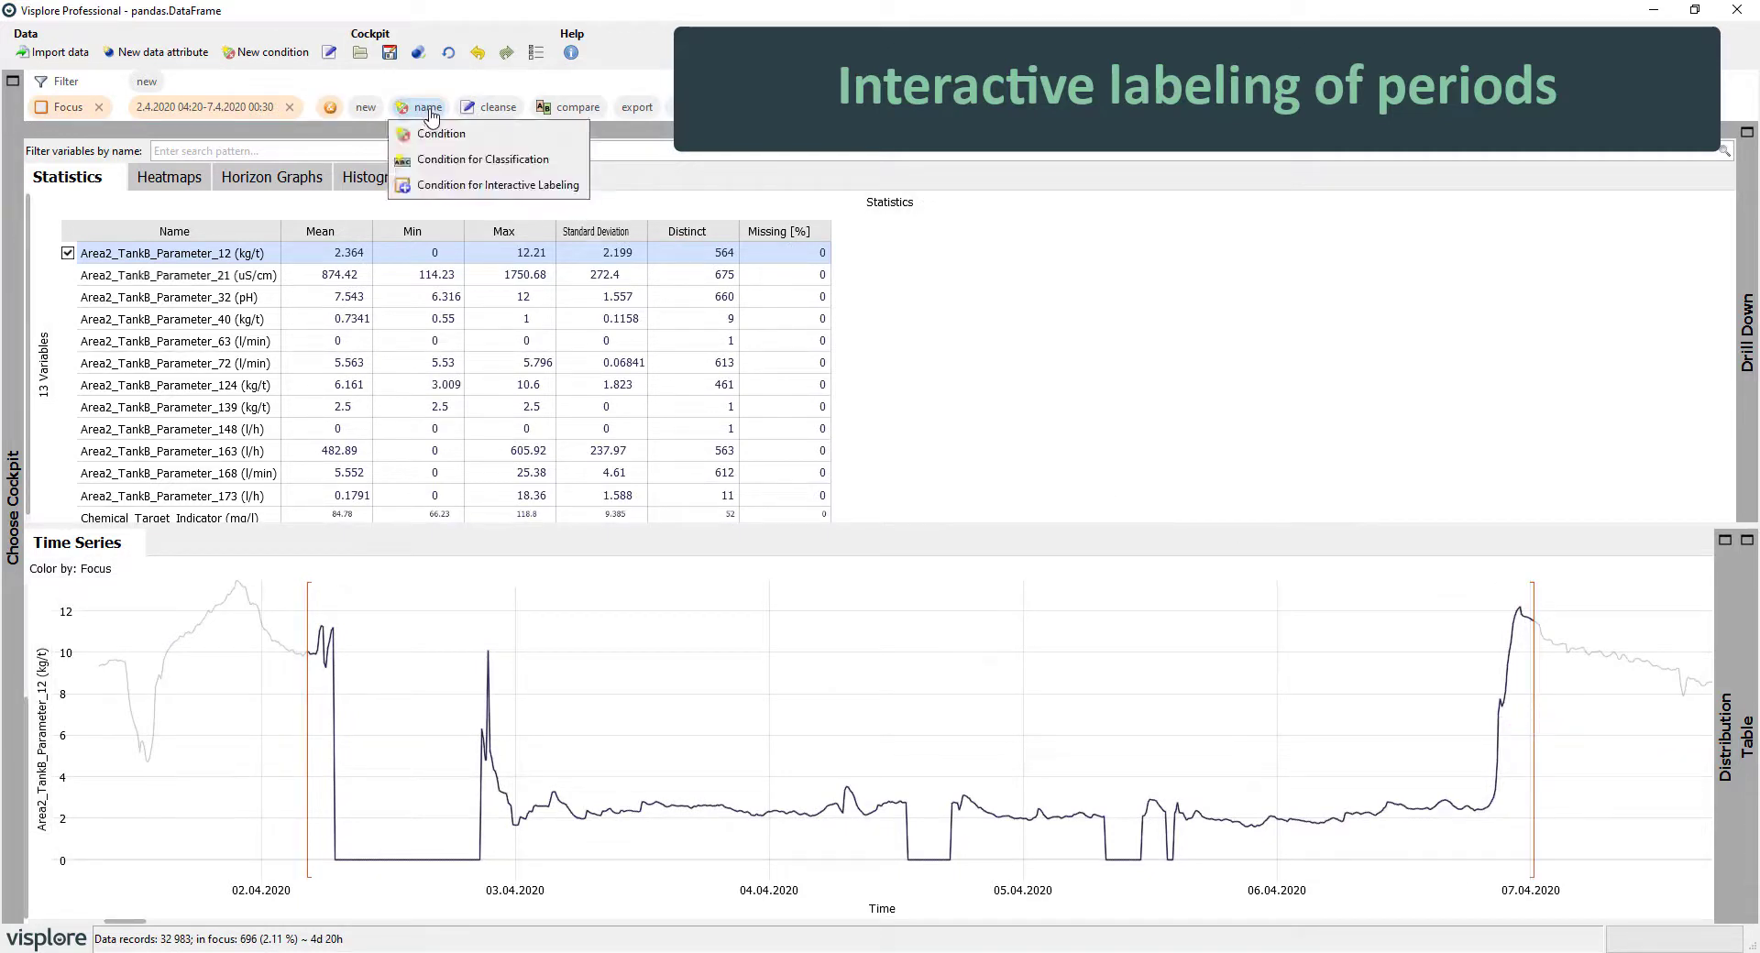
left_click(570, 188)
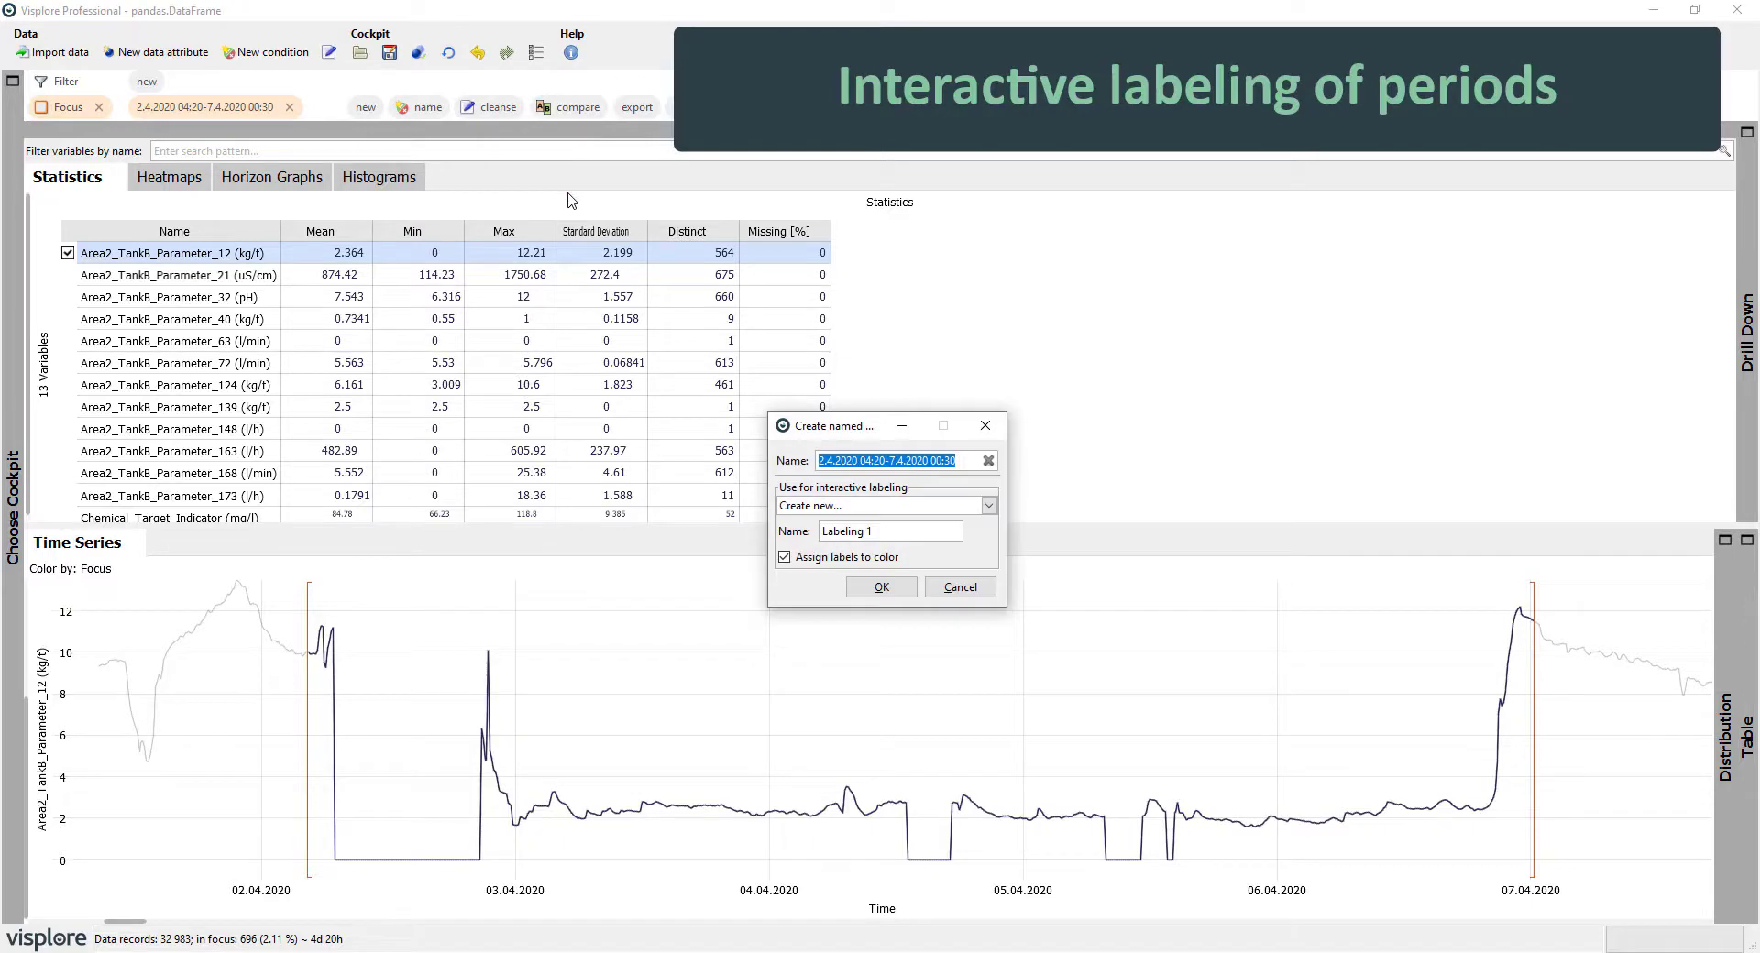
type("Maintenance")
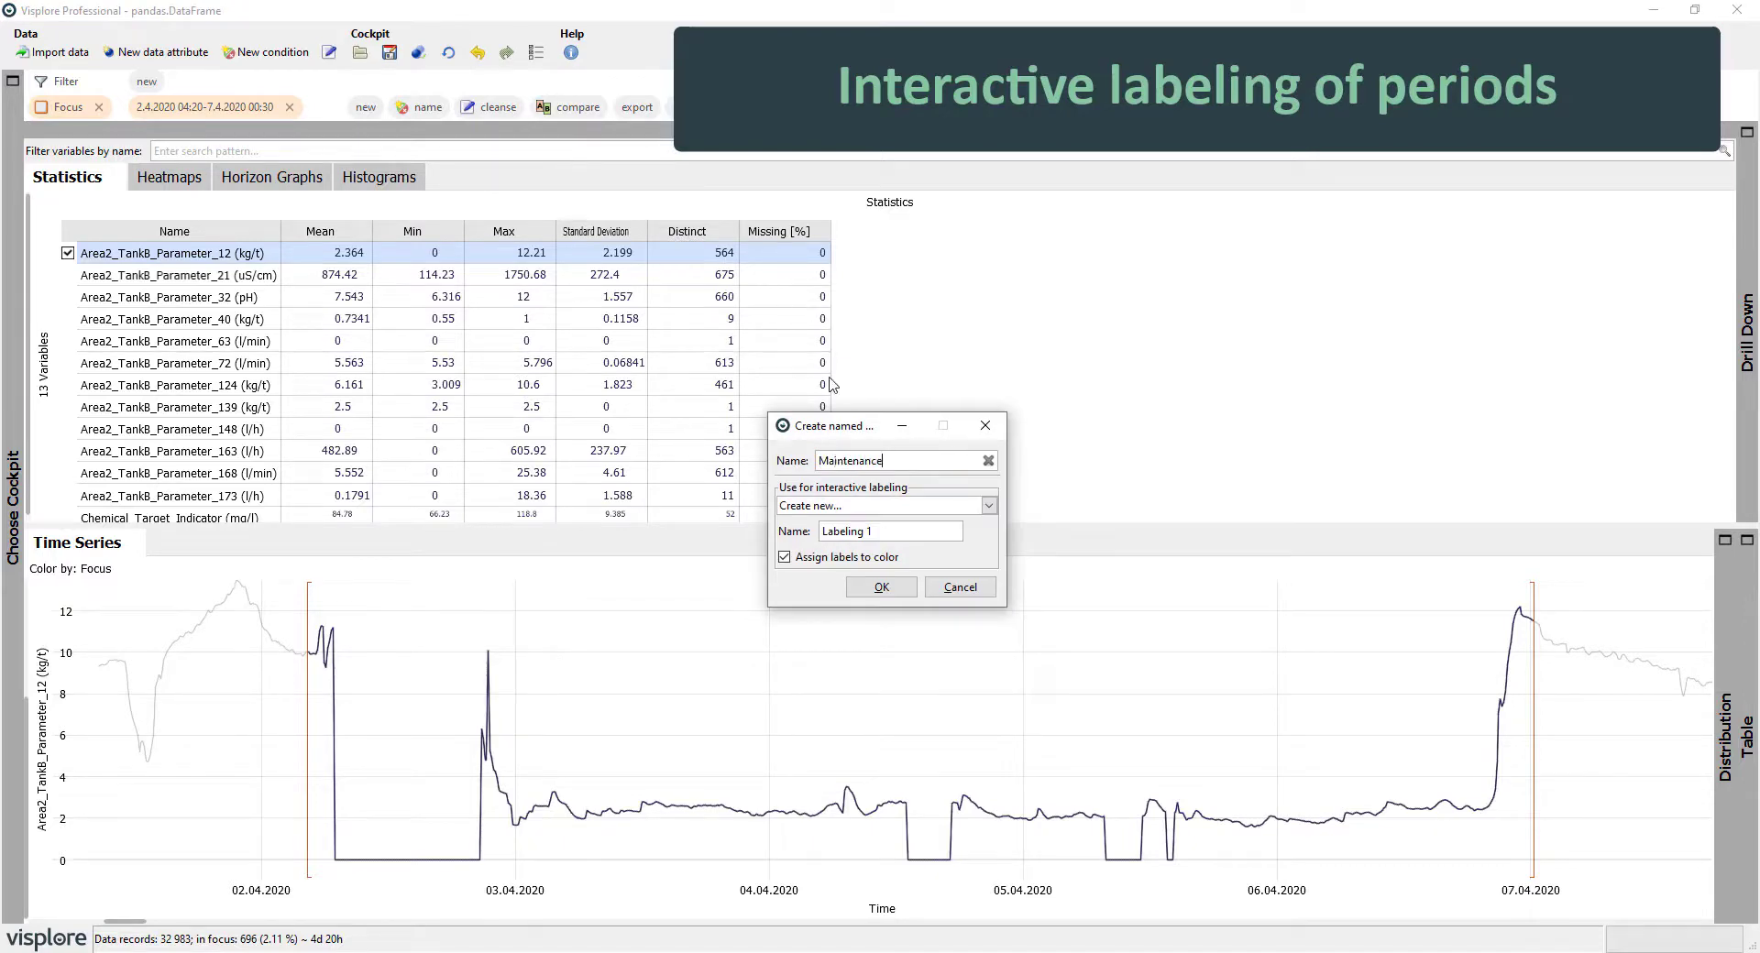
left_click(900, 584)
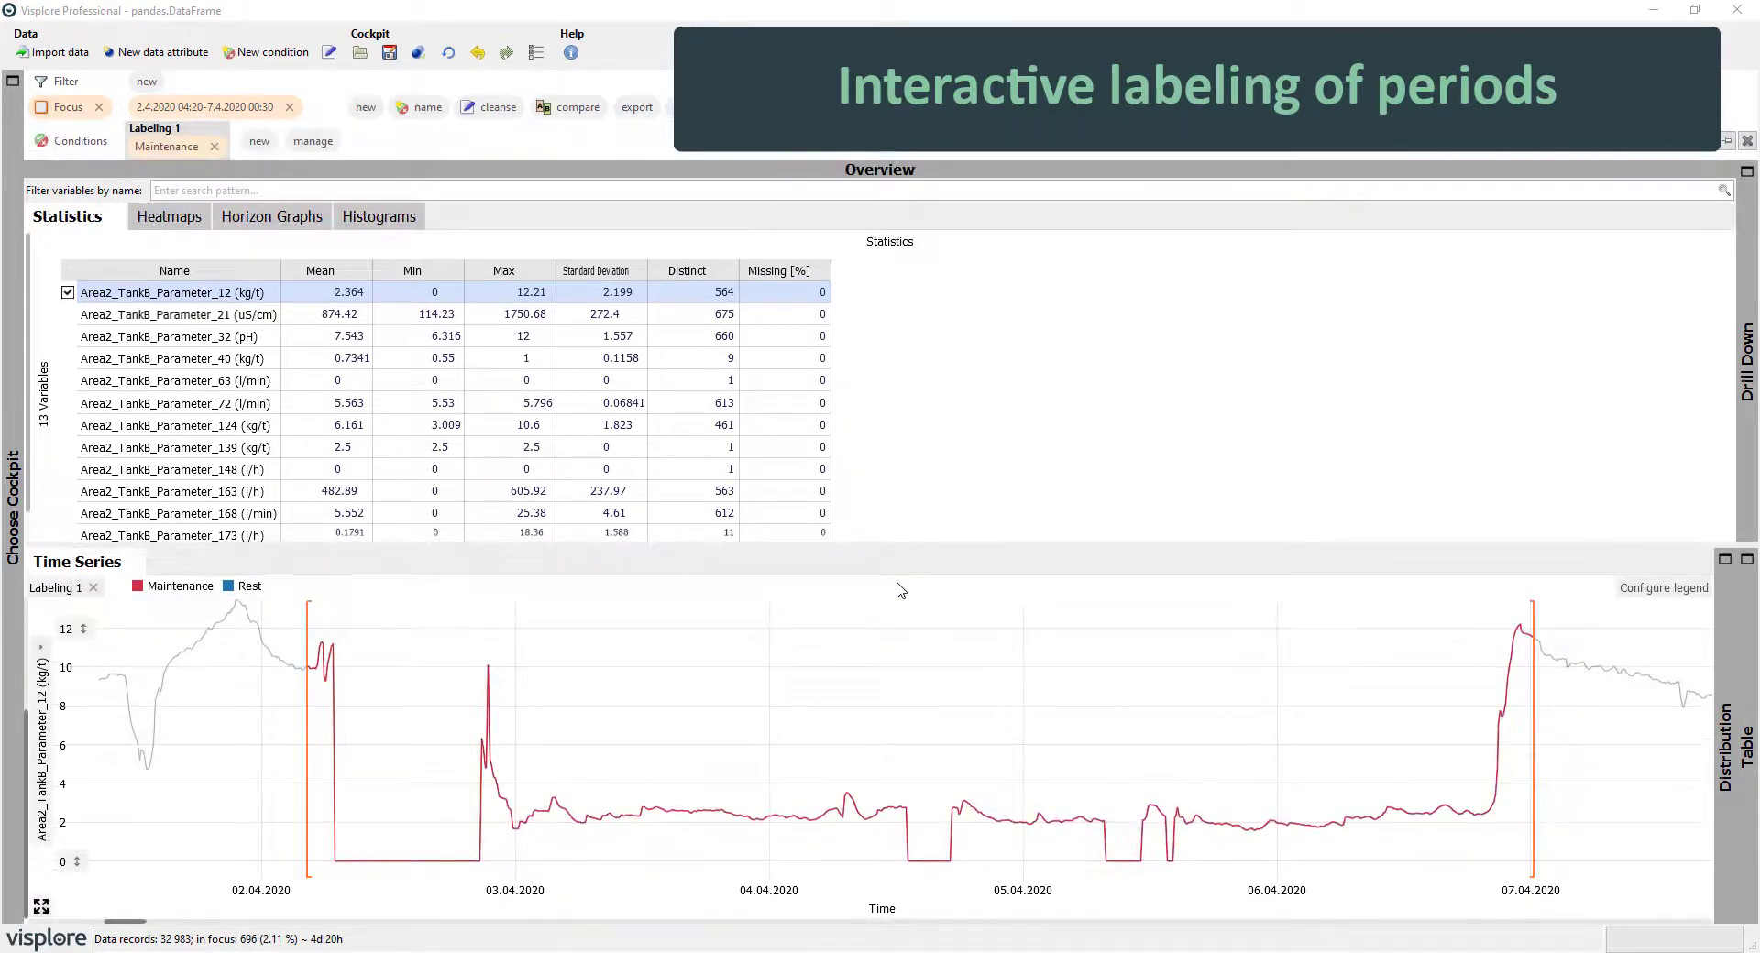
Add the 5–10 May 2020 period to the Maintenance label
scroll(1238, 774, "down", 2)
scroll(1284, 774, "down", 2)
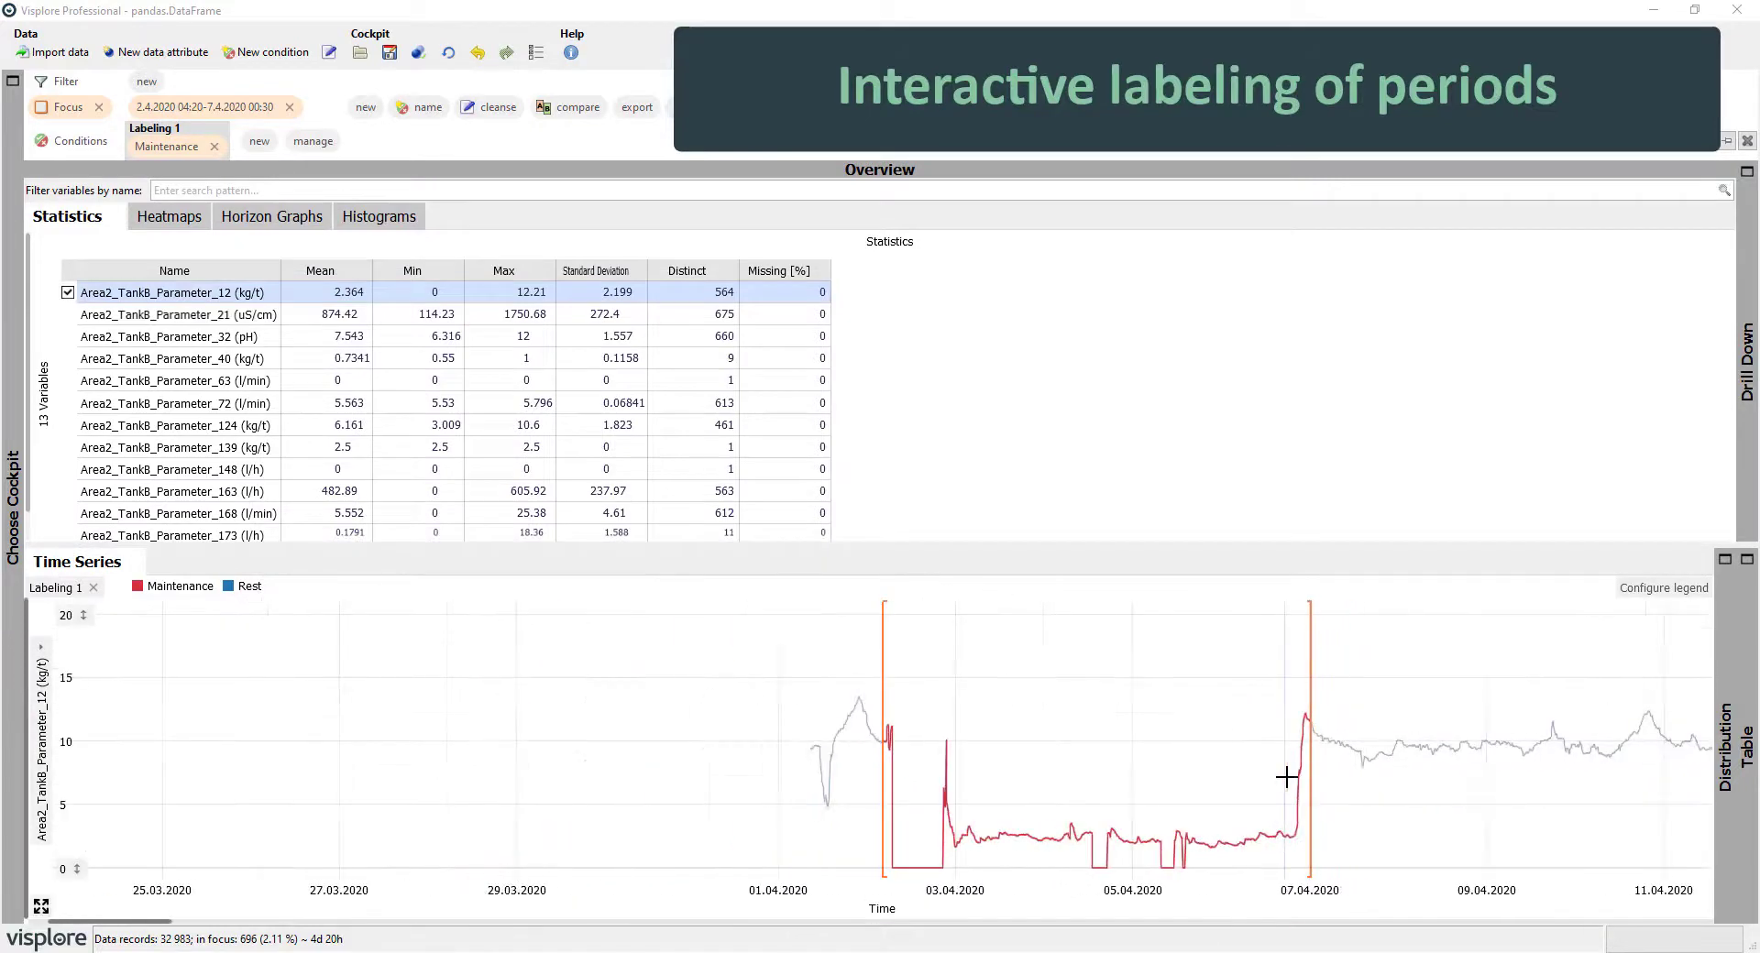
scroll(1446, 789, "down", 2)
scroll(1520, 800, "down", 1)
scroll(1520, 800, "down", 1)
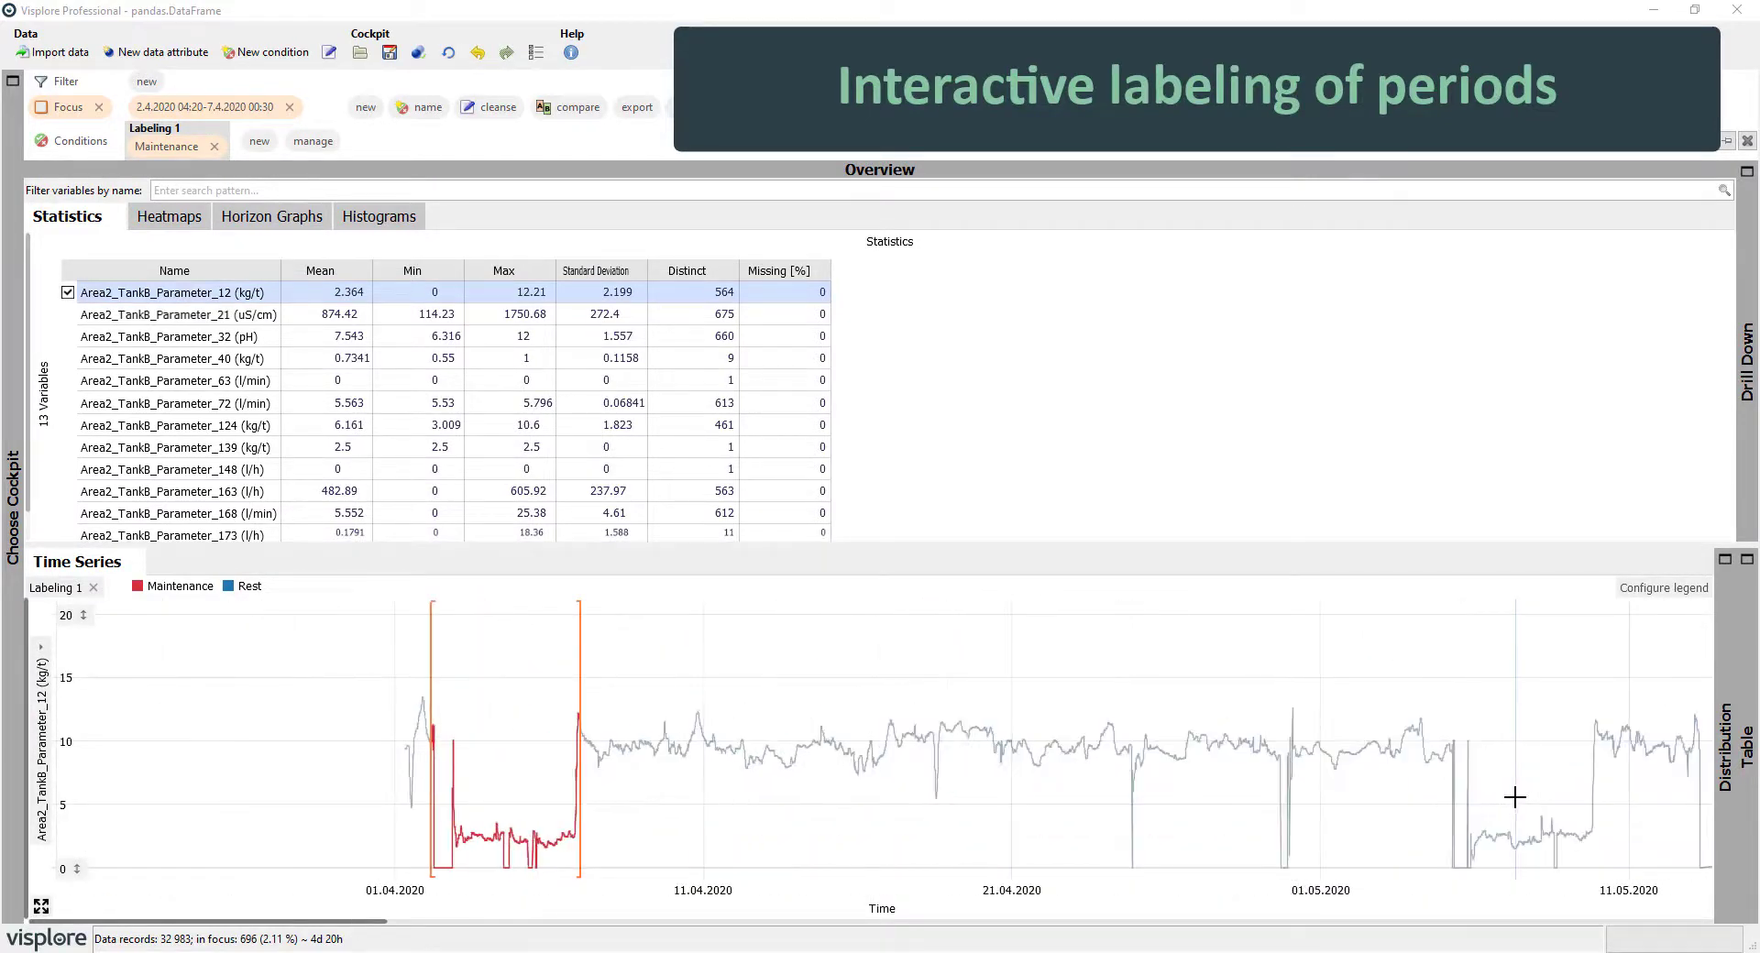
mouse_move(1446, 629)
left_mouse_down()
mouse_move(1505, 745)
mouse_move(1597, 747)
left_mouse_up()
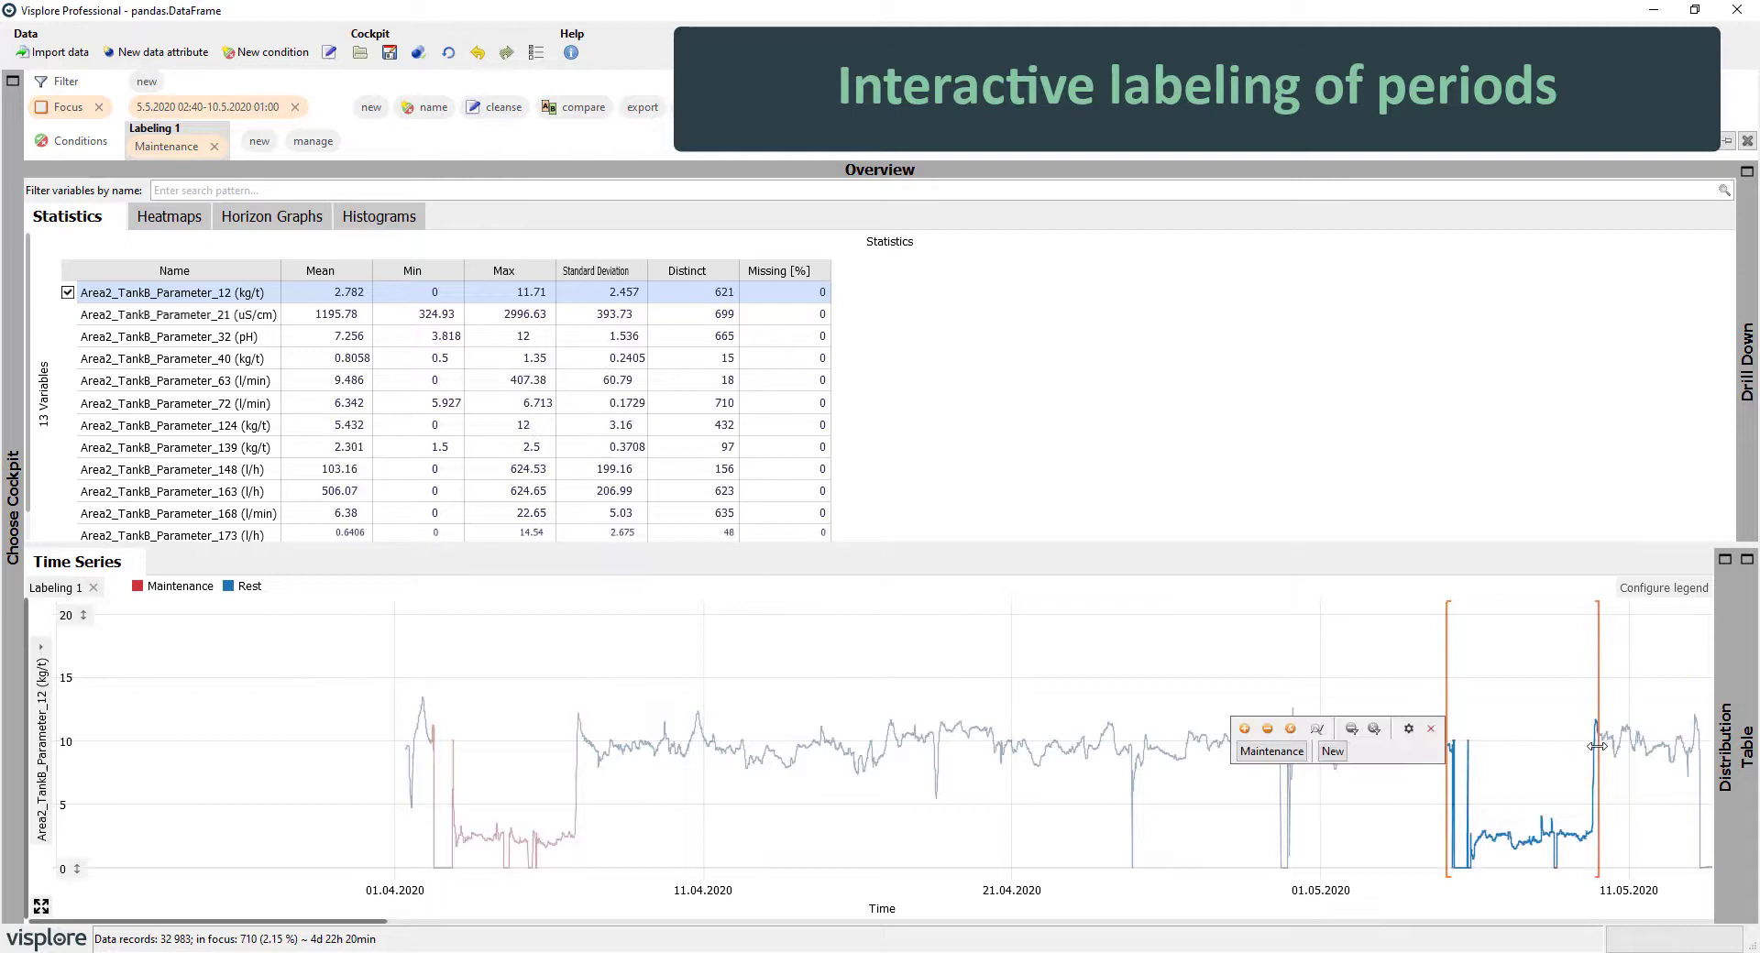
left_click(1263, 753)
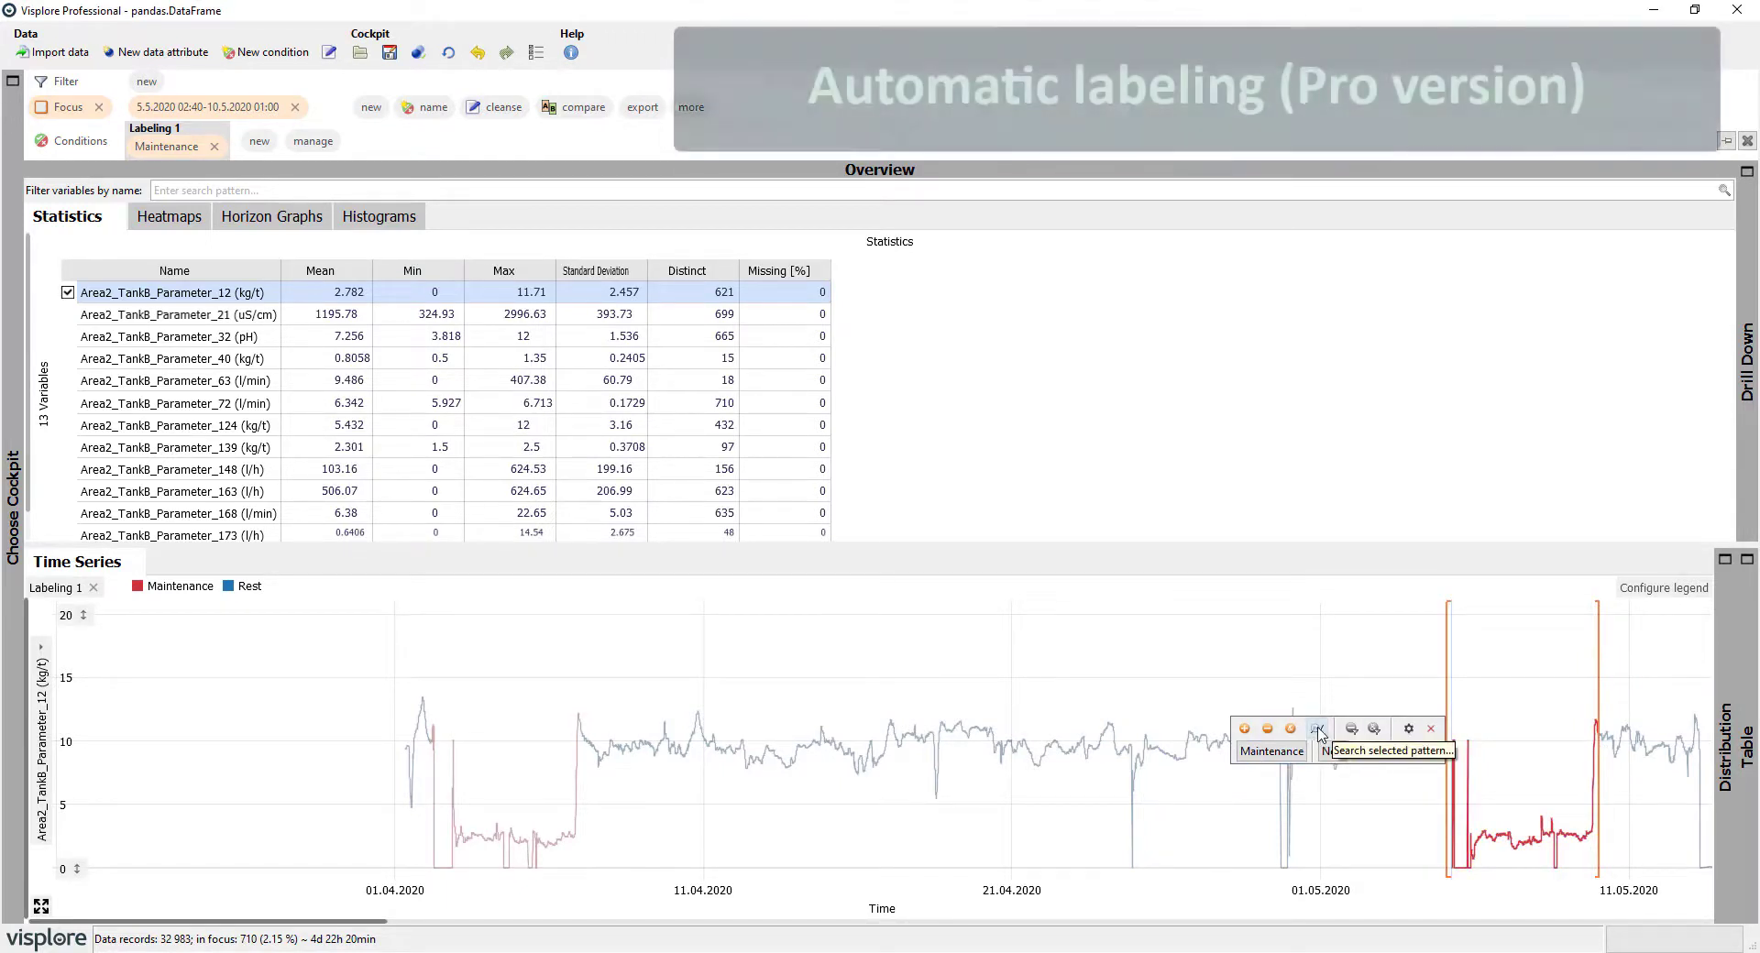
Search for periods similar to the Maintenance pattern with a 10-match threshold and label all matches Maintenance
left_click(1318, 730)
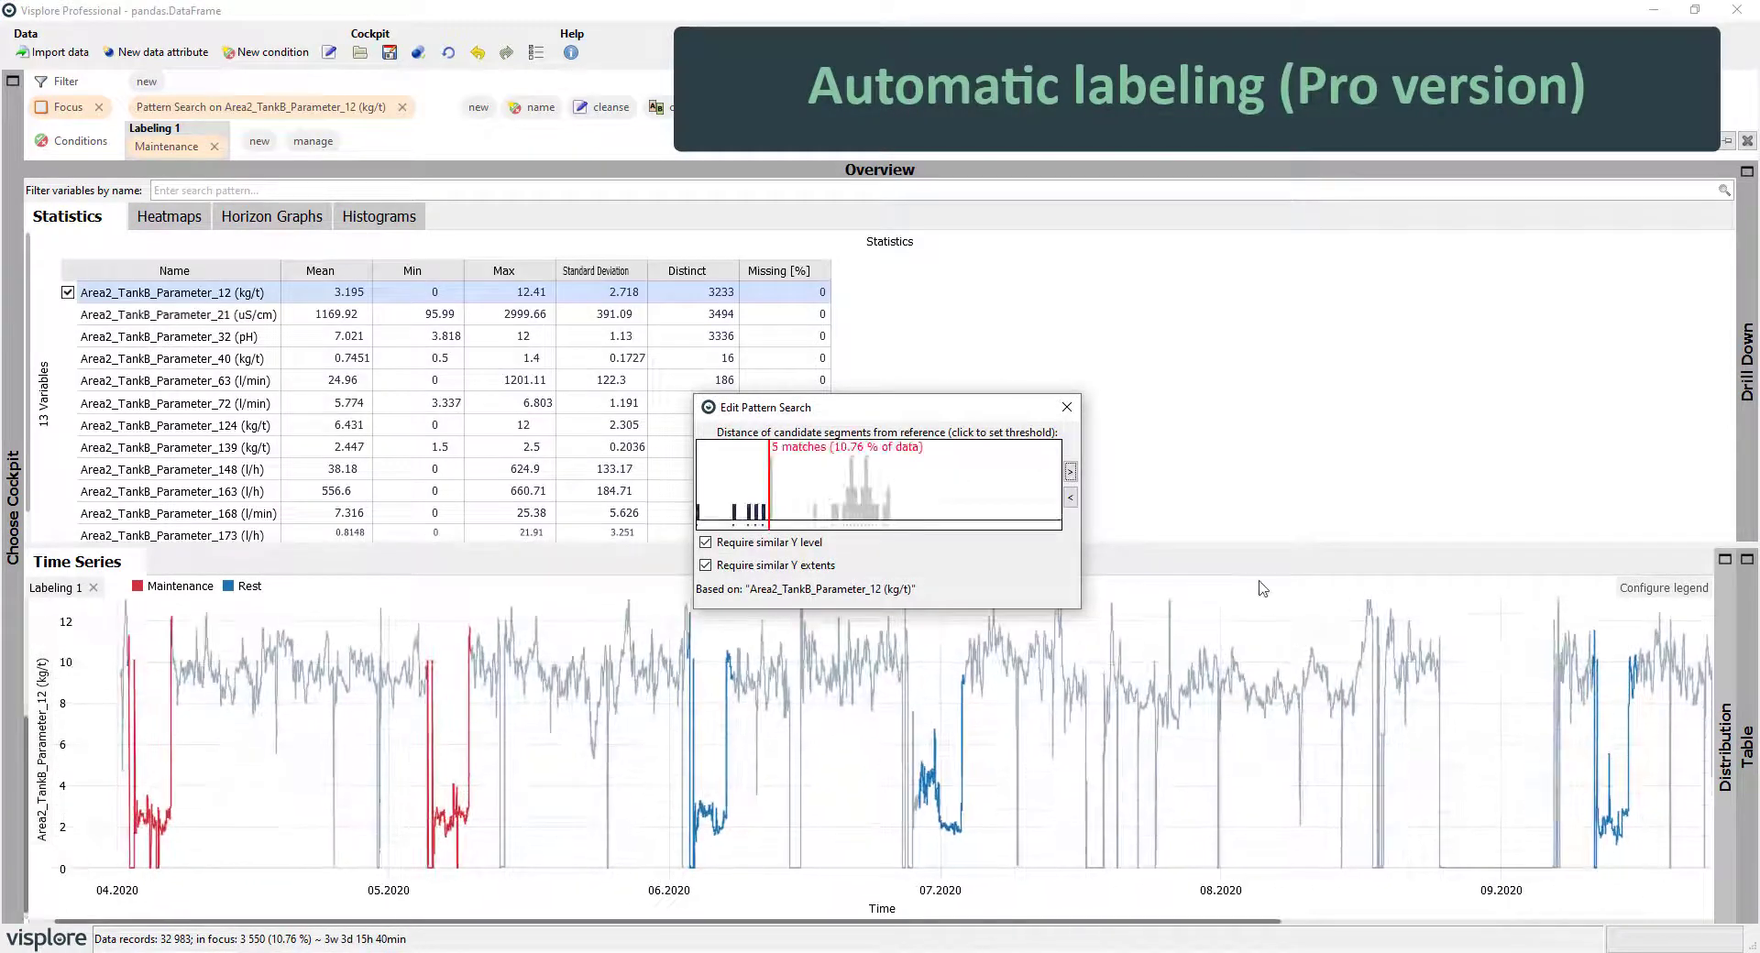
left_click(828, 506)
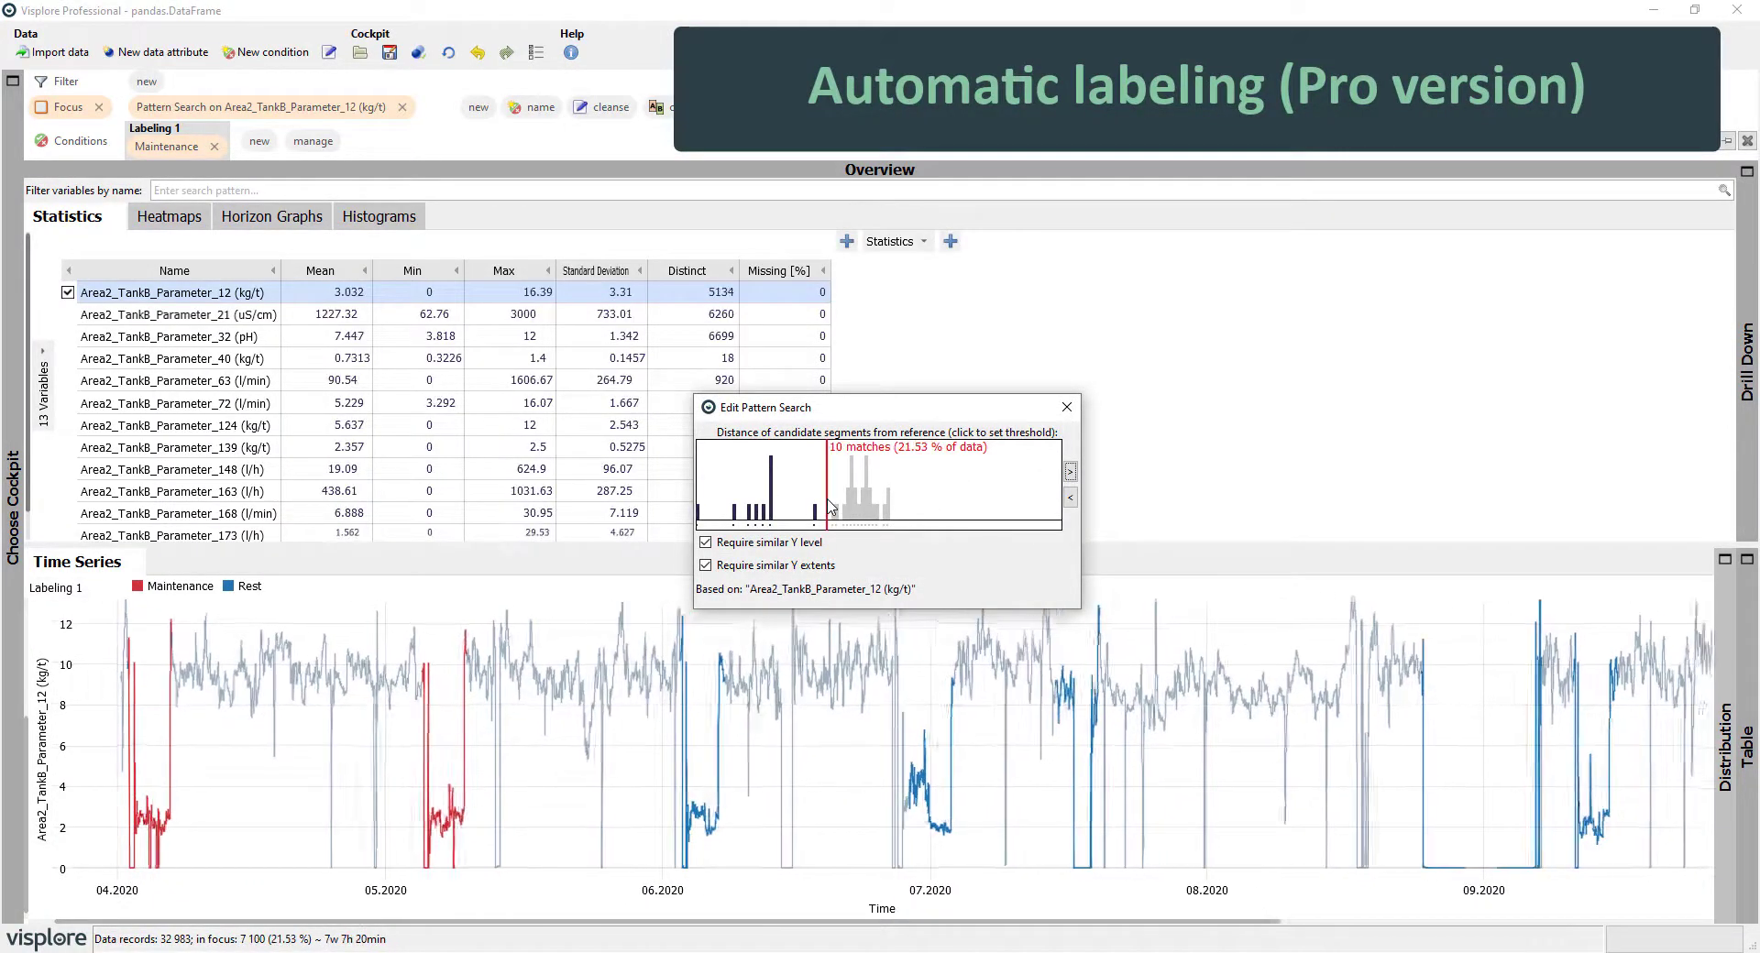
left_click(1066, 407)
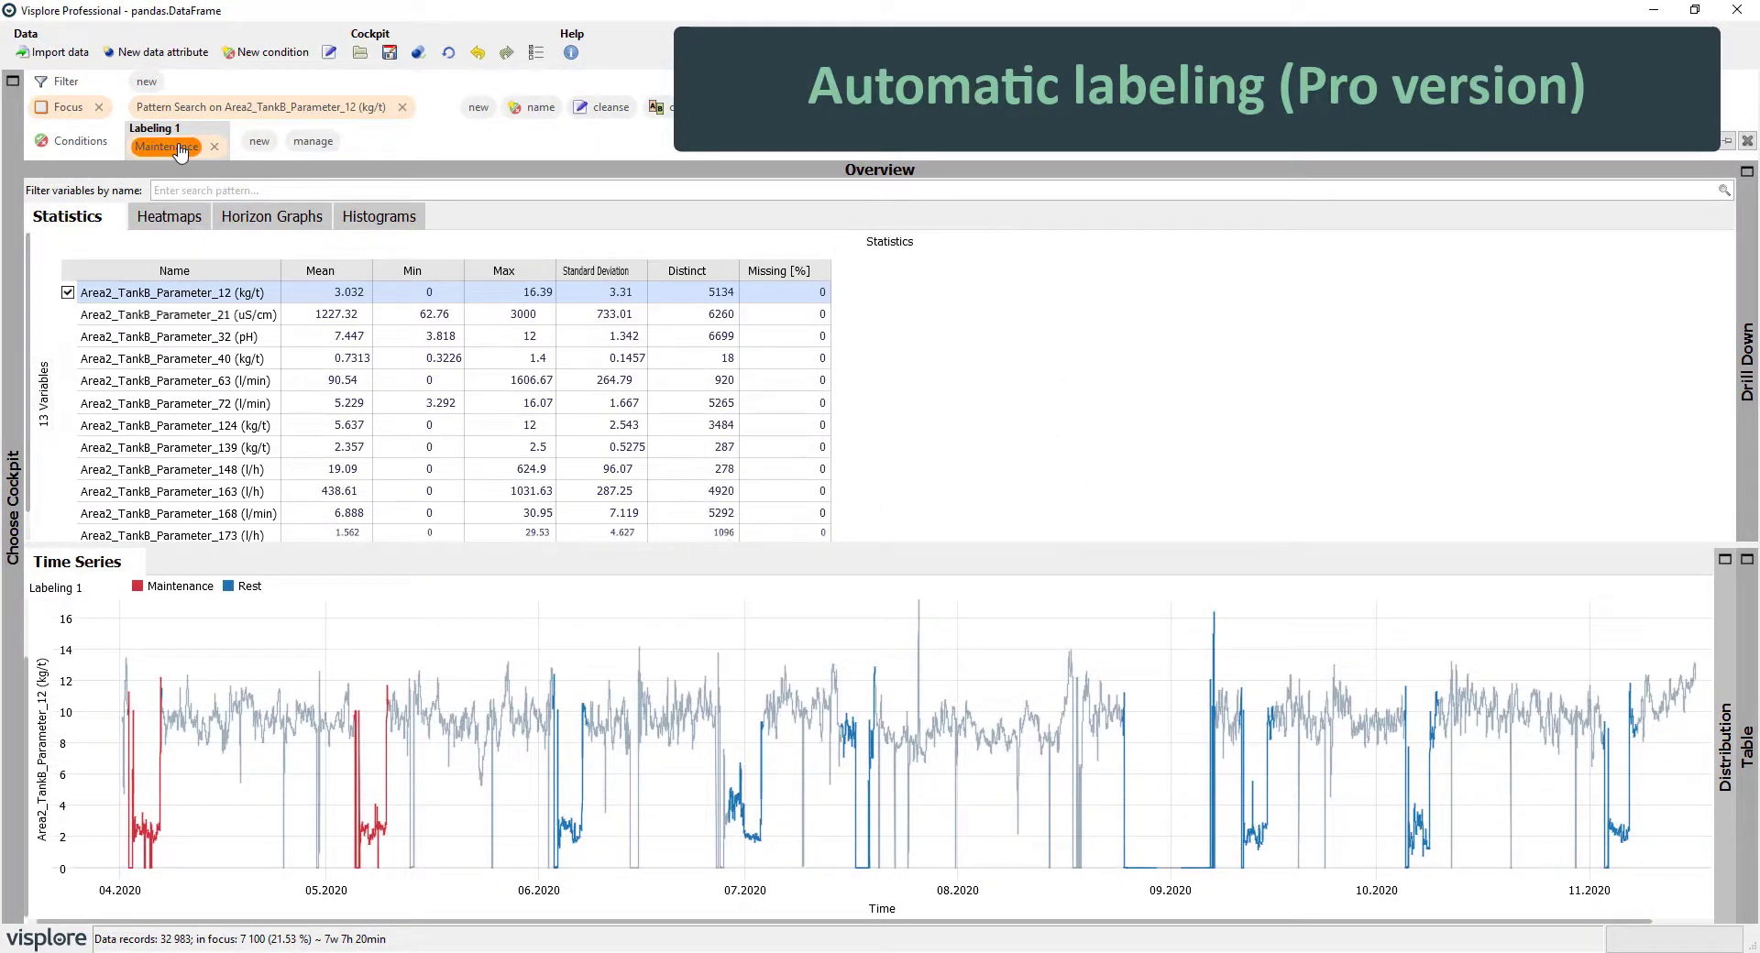
right_click(227, 138)
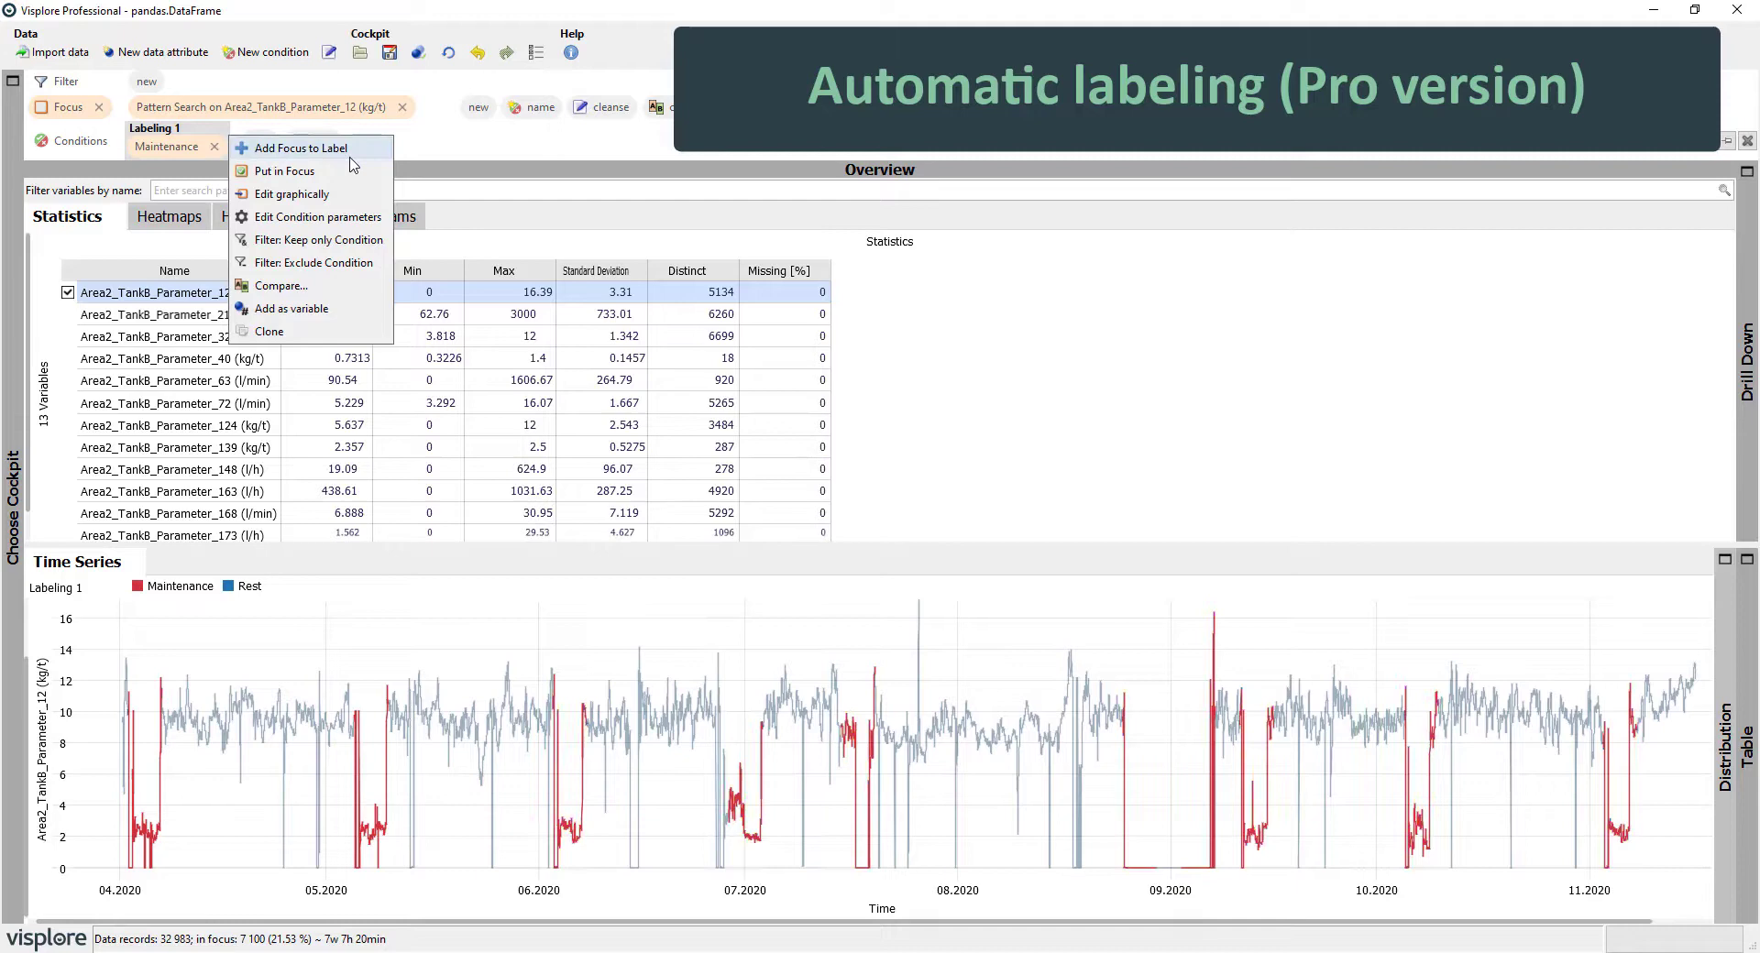
left_click(489, 157)
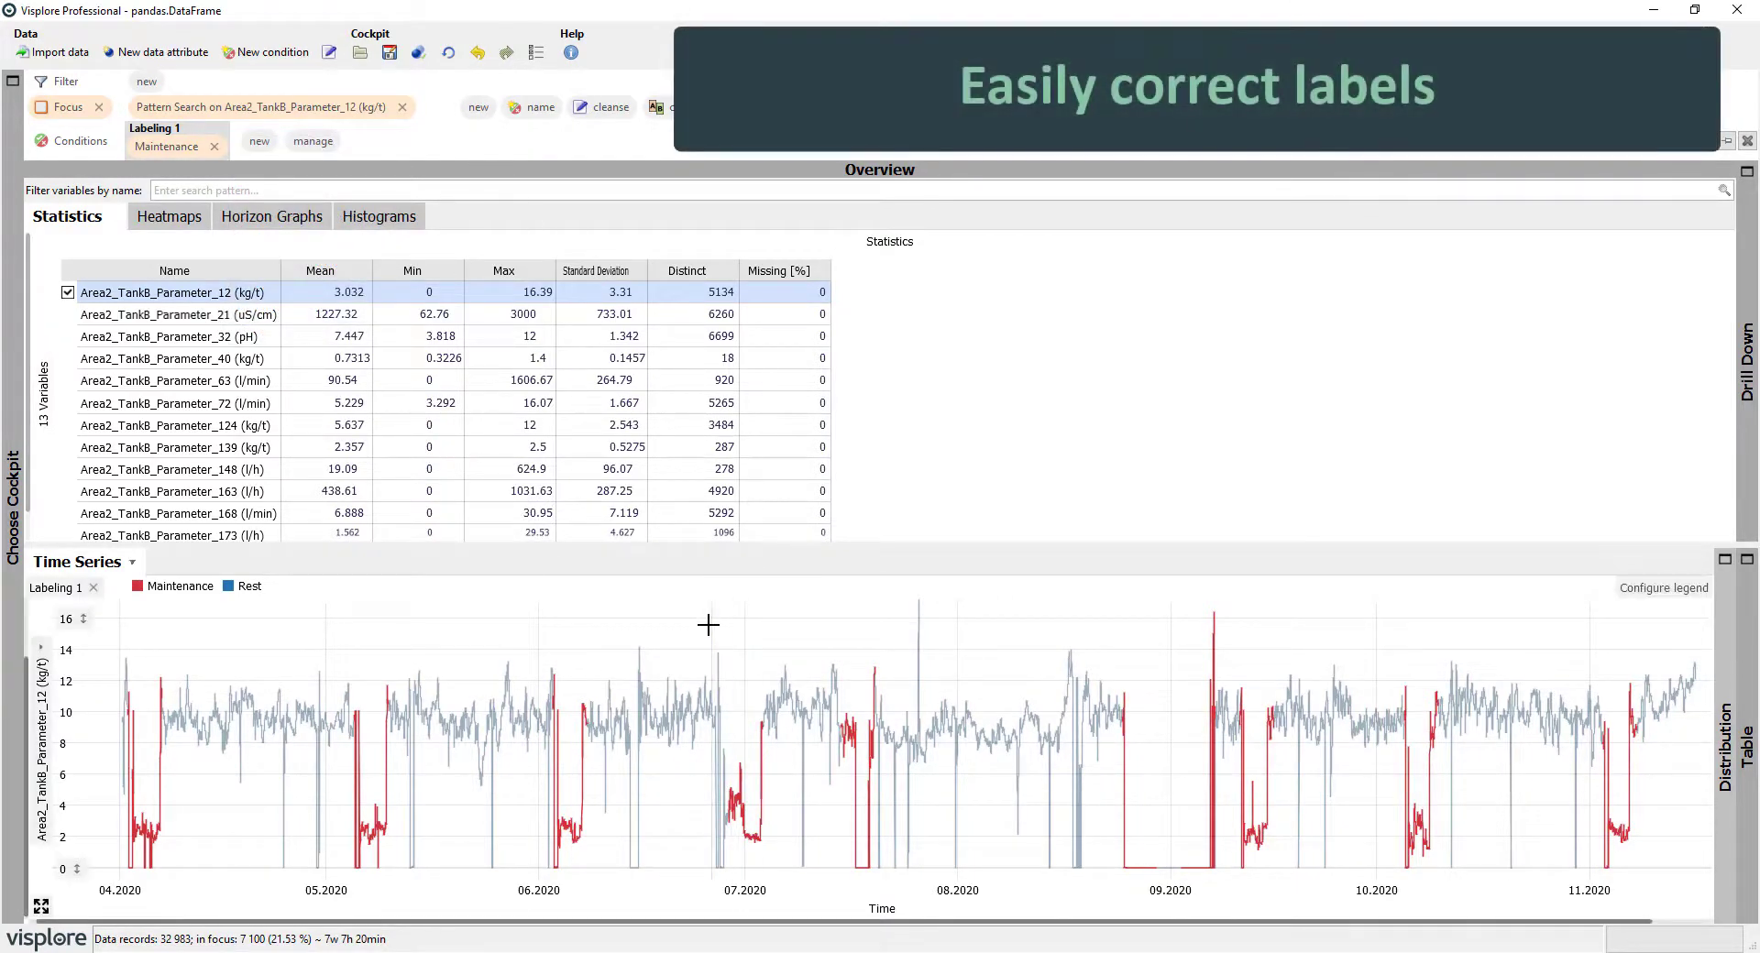
Label the 26–28 June 2020 stretch as Maintenance
left_click_drag(692, 628, 786, 883)
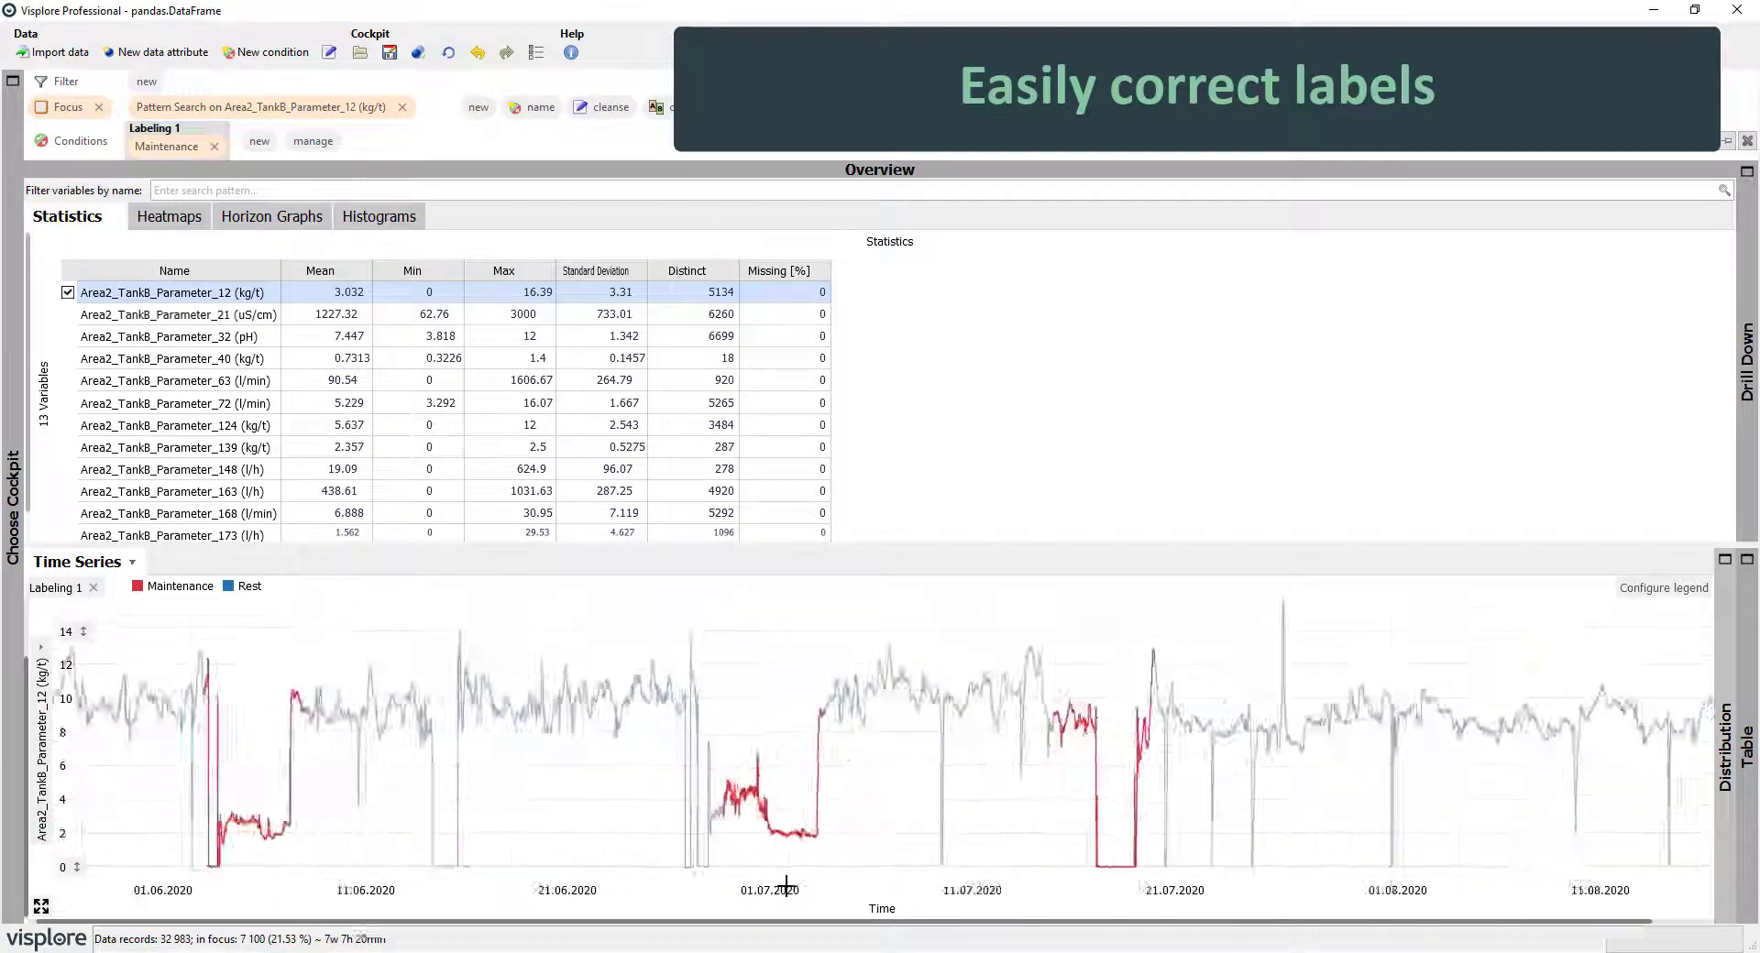
left_click_drag(685, 796, 440, 796)
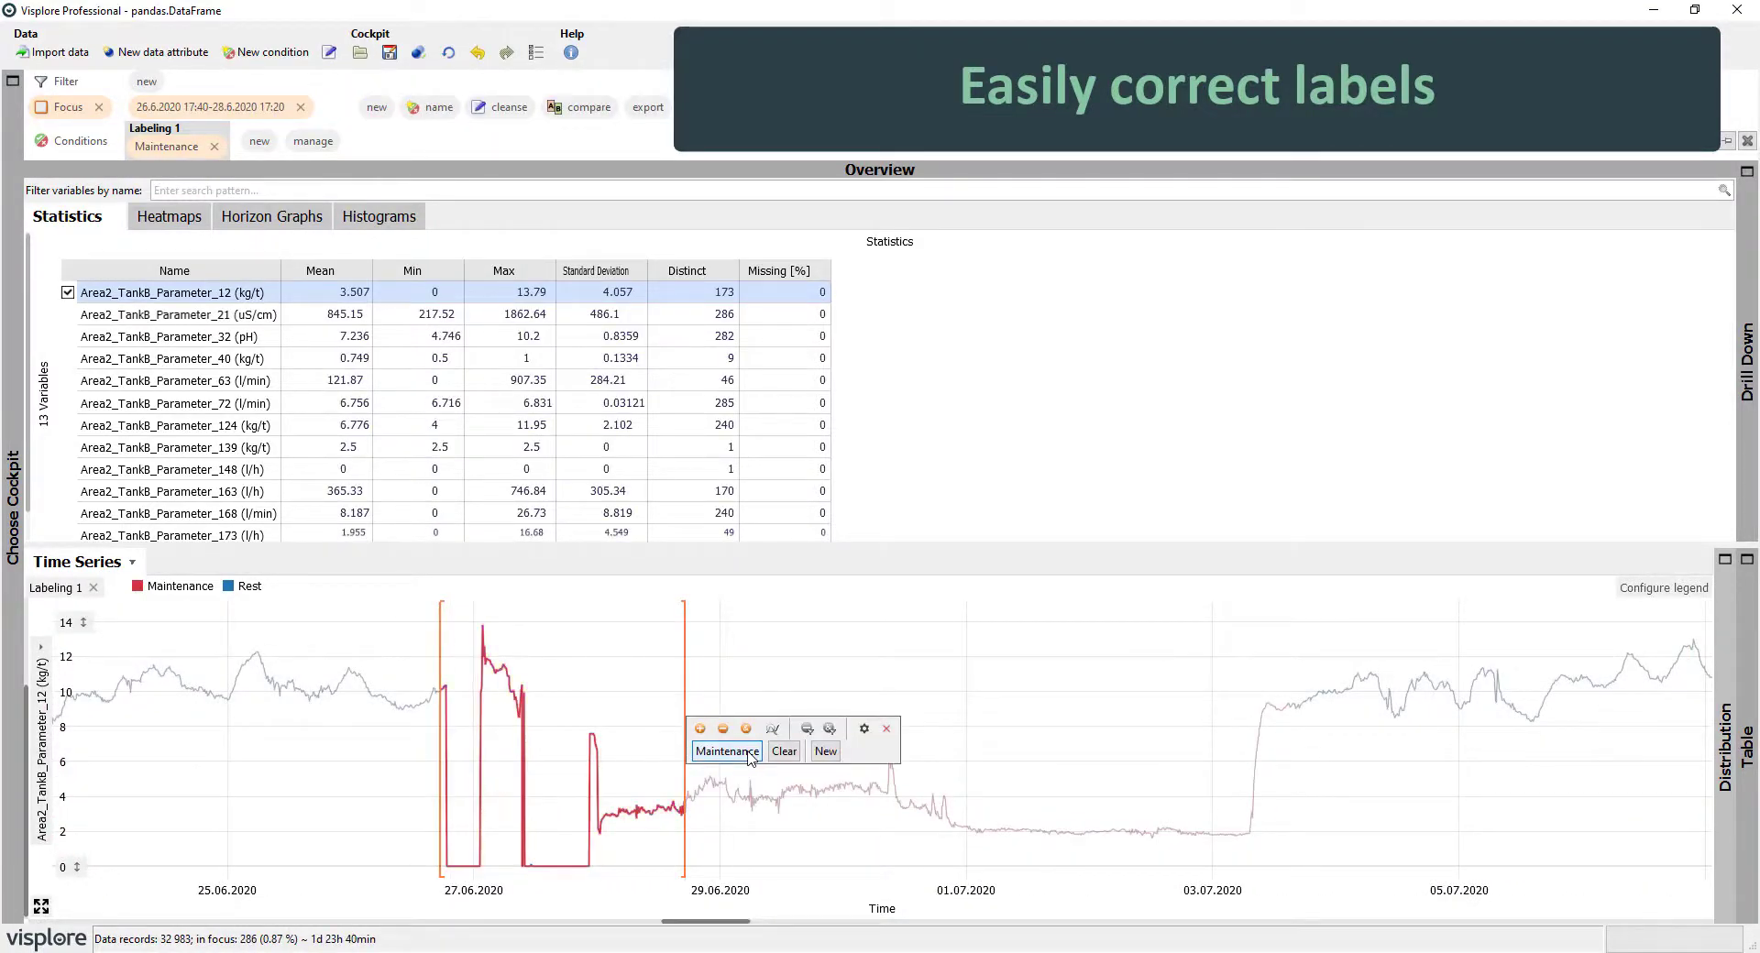
left_click(885, 729)
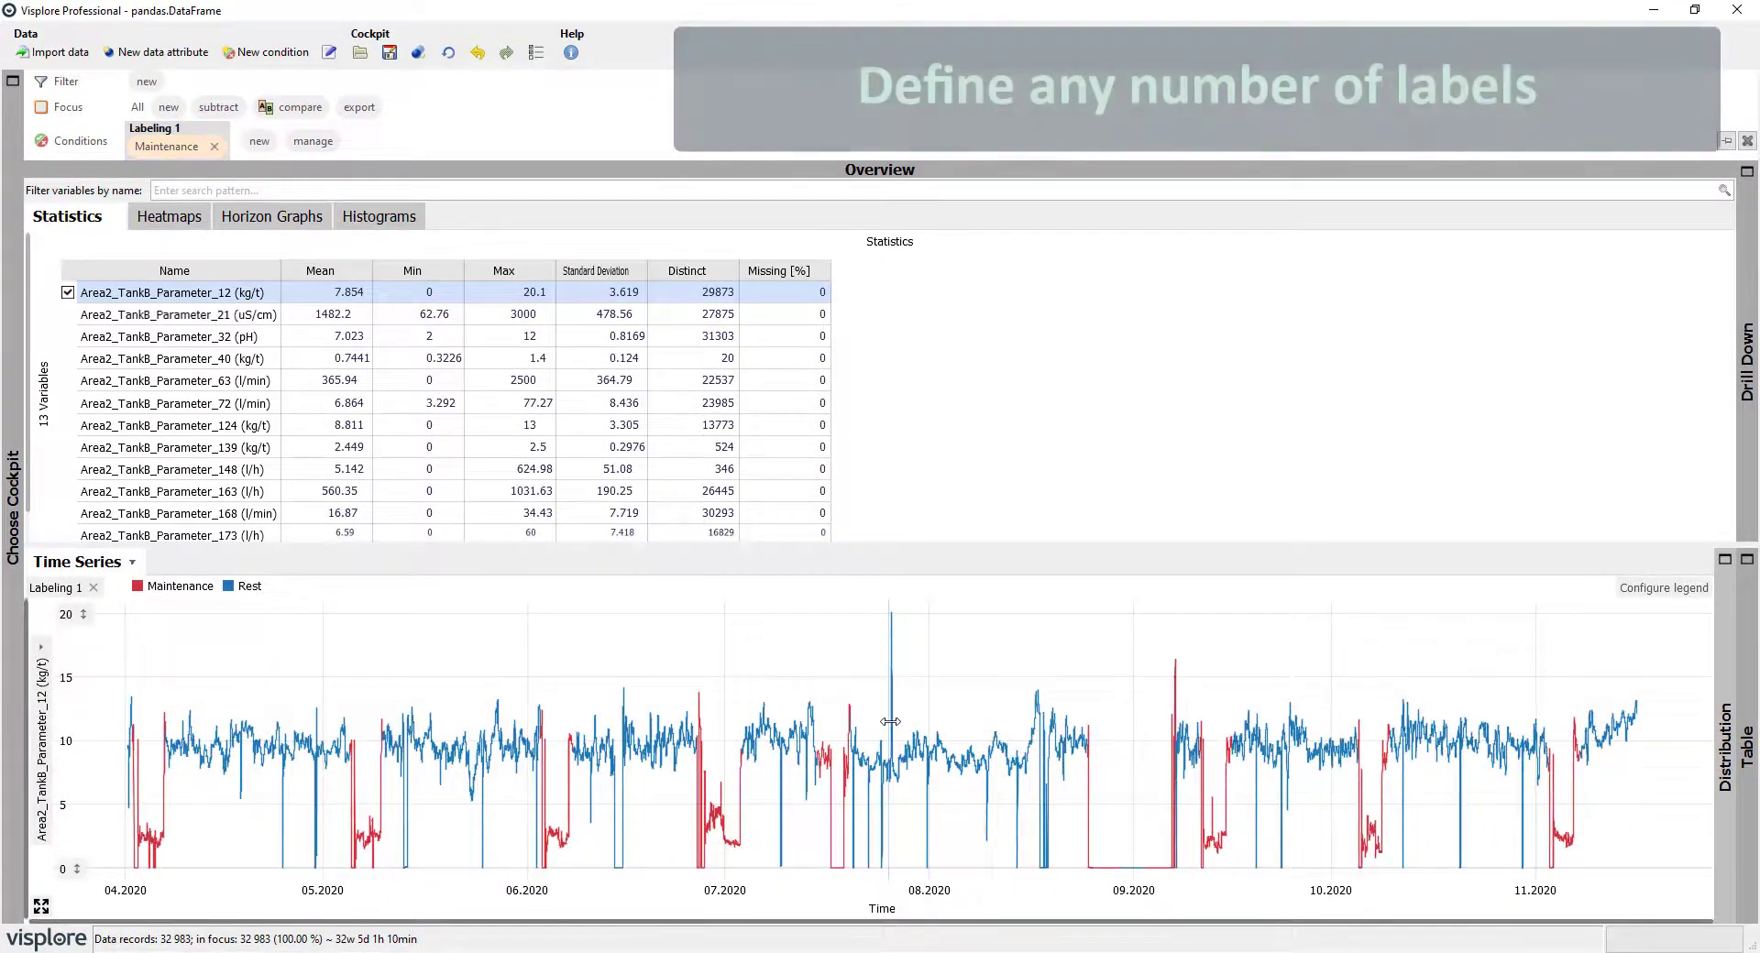
Tag the 24 August–7 September 2020 outage with a new Interruption label
left_click_drag(1081, 697, 1177, 697)
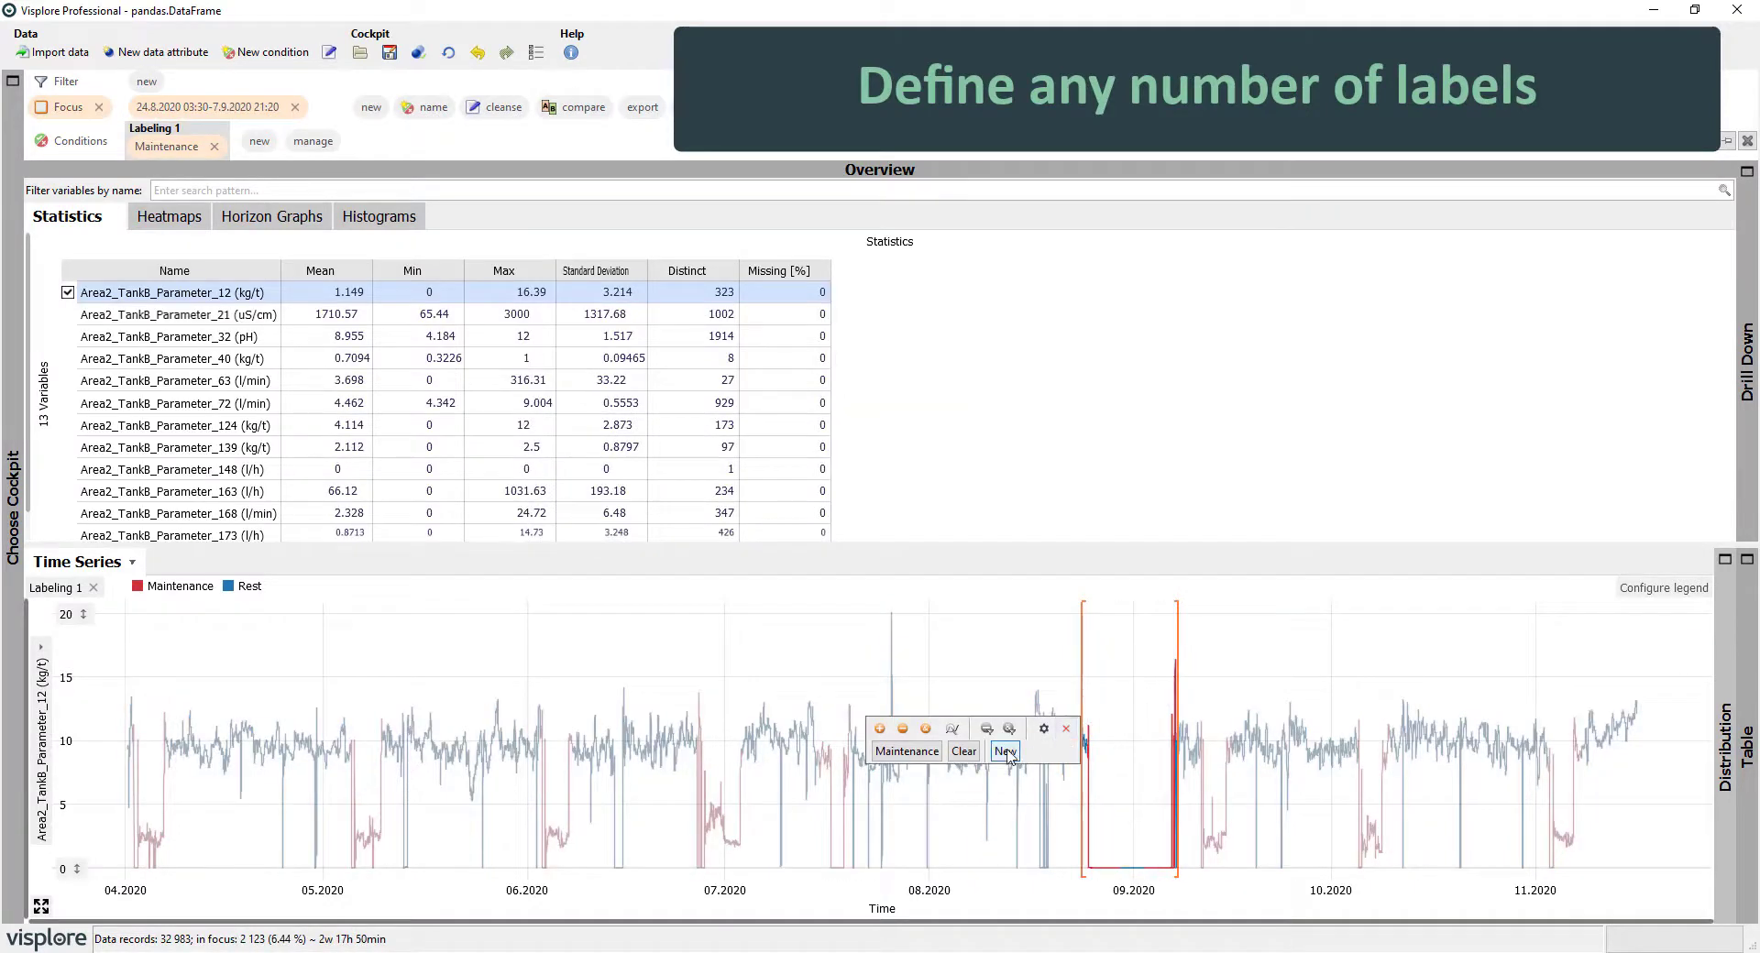
left_click(1006, 752)
type("Interruption")
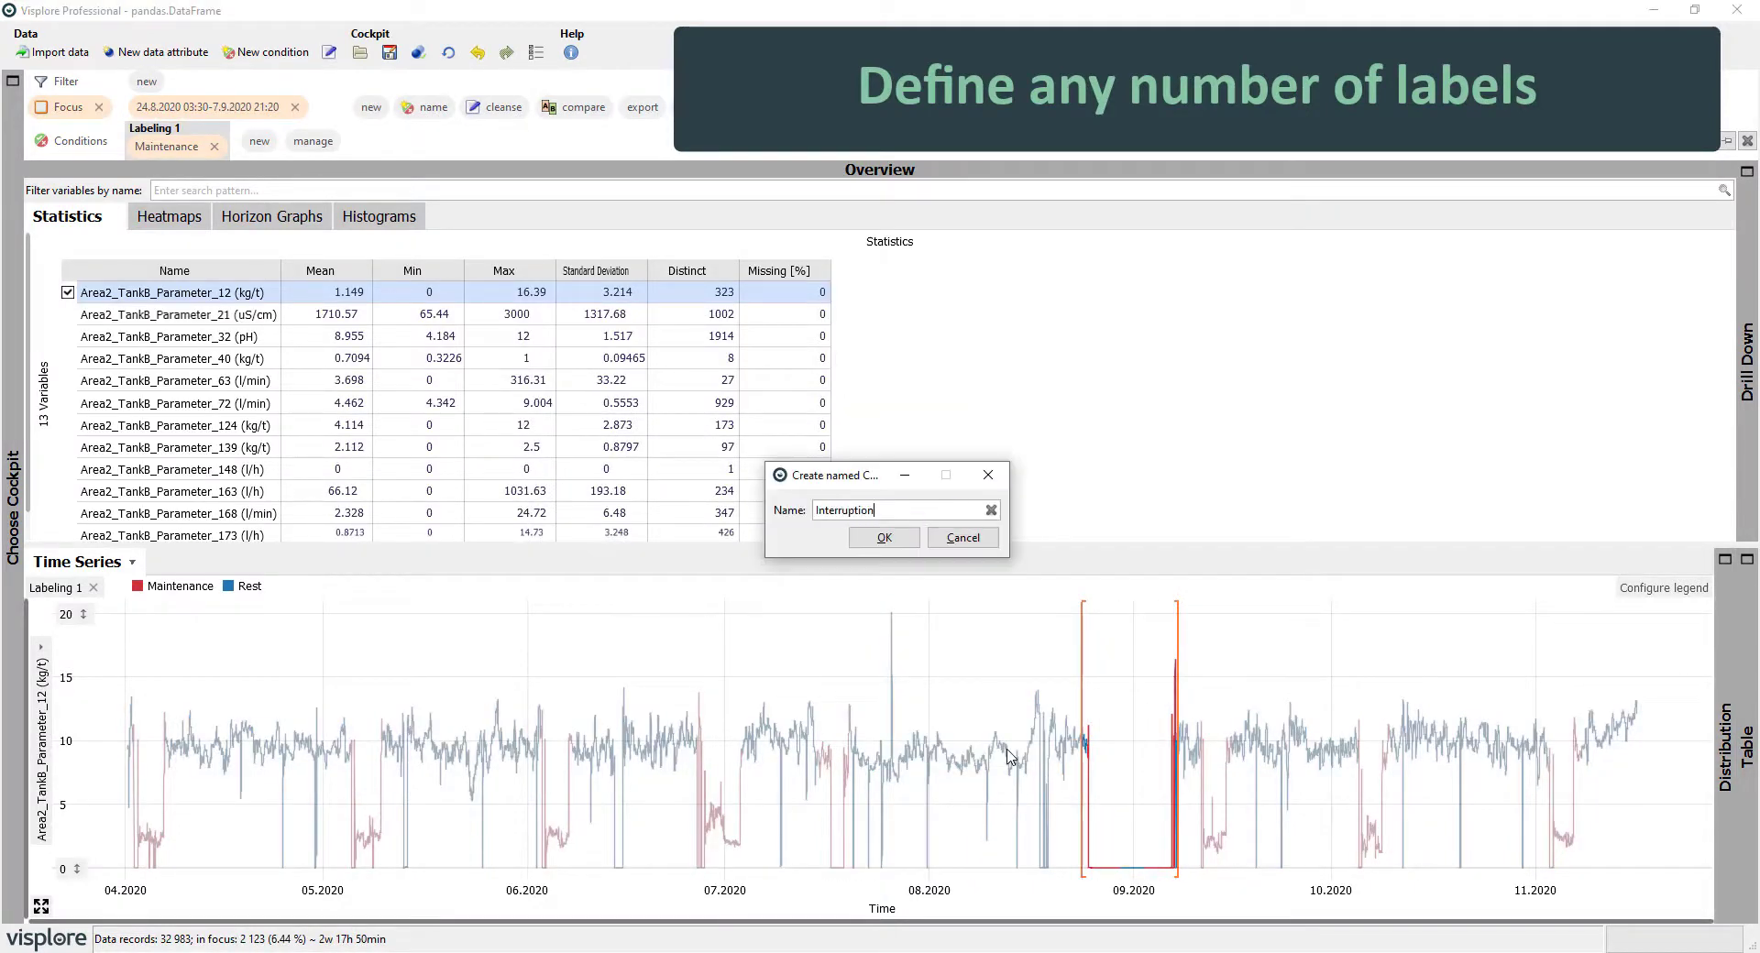
left_click(885, 537)
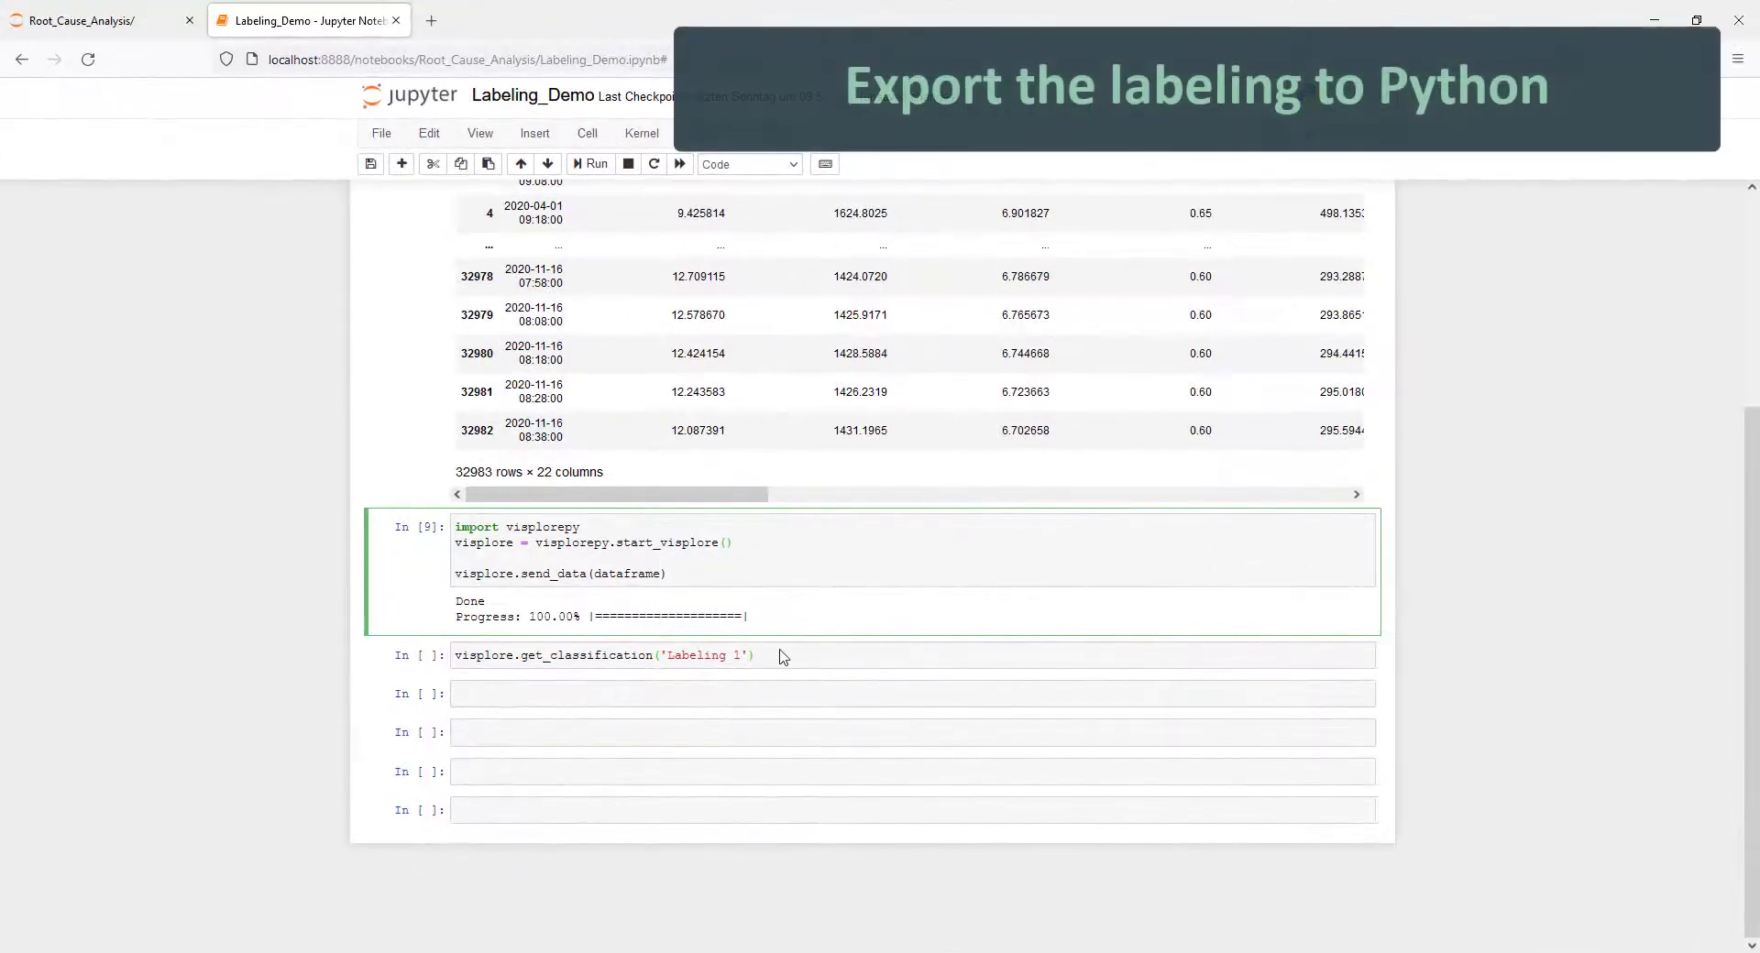
Fetch Labeling 1 and count records per label: 24,900 Rest, 5,960 Maintenance, 2,123 Interruption
left_click_drag(779, 655, 412, 657)
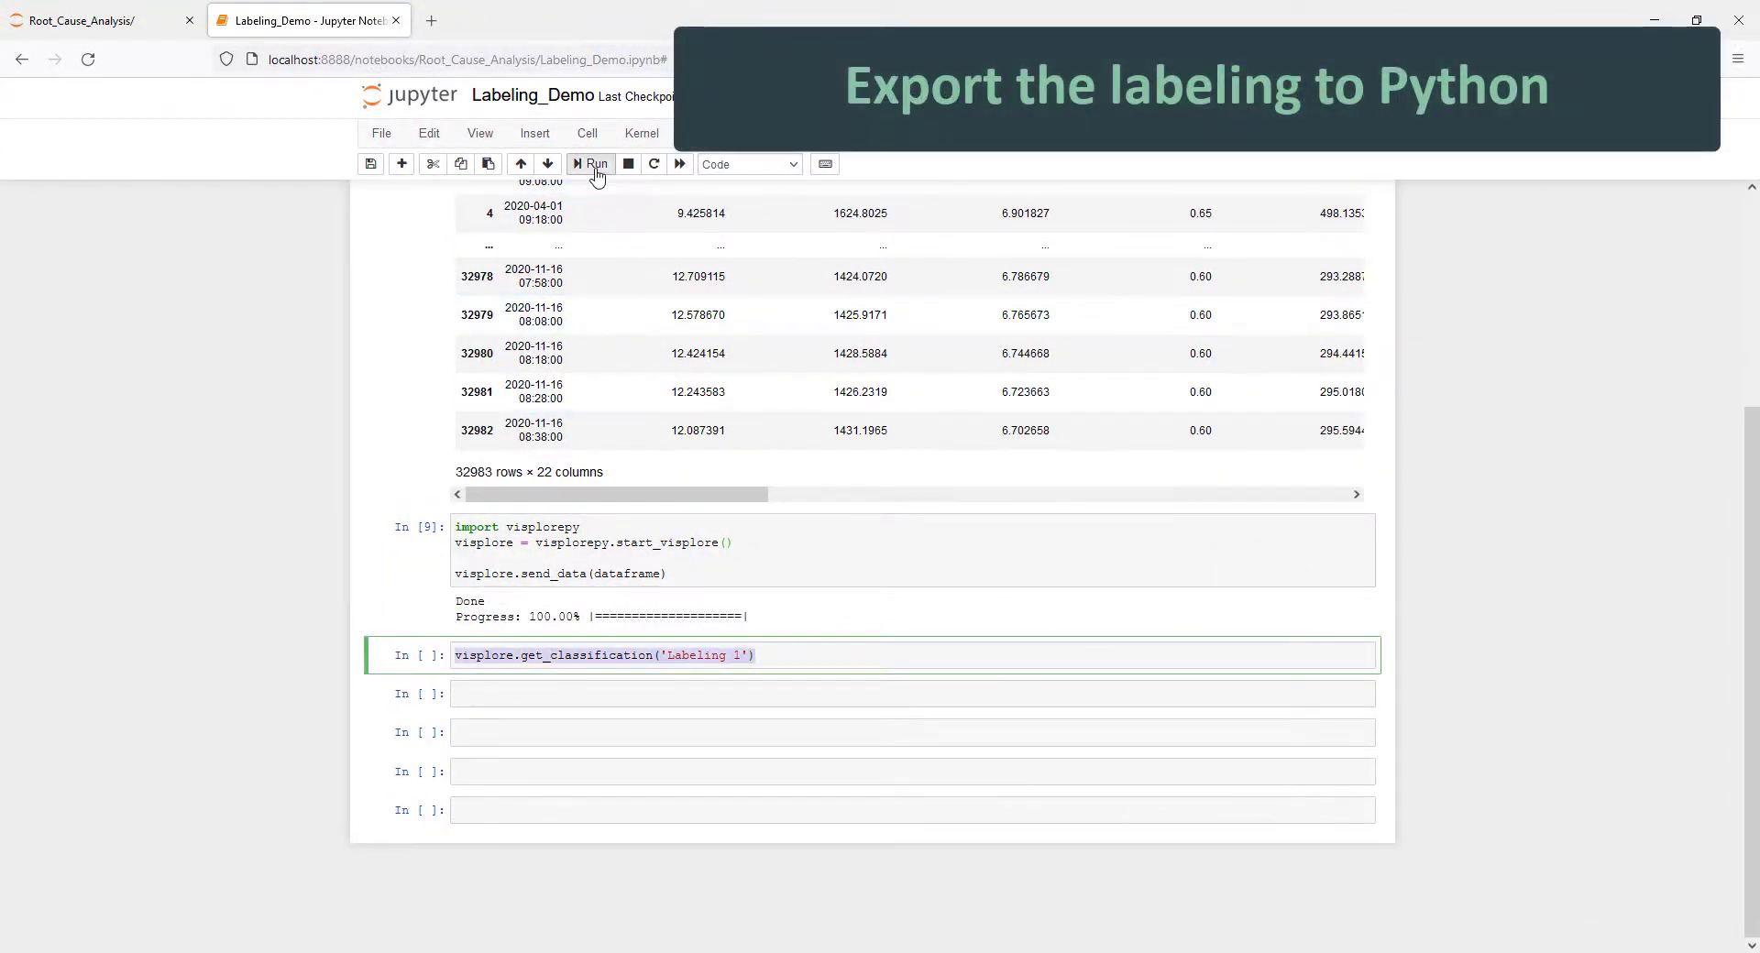
left_click(590, 163)
scroll(772, 557, "down", 3)
scroll(772, 556, "down", 2)
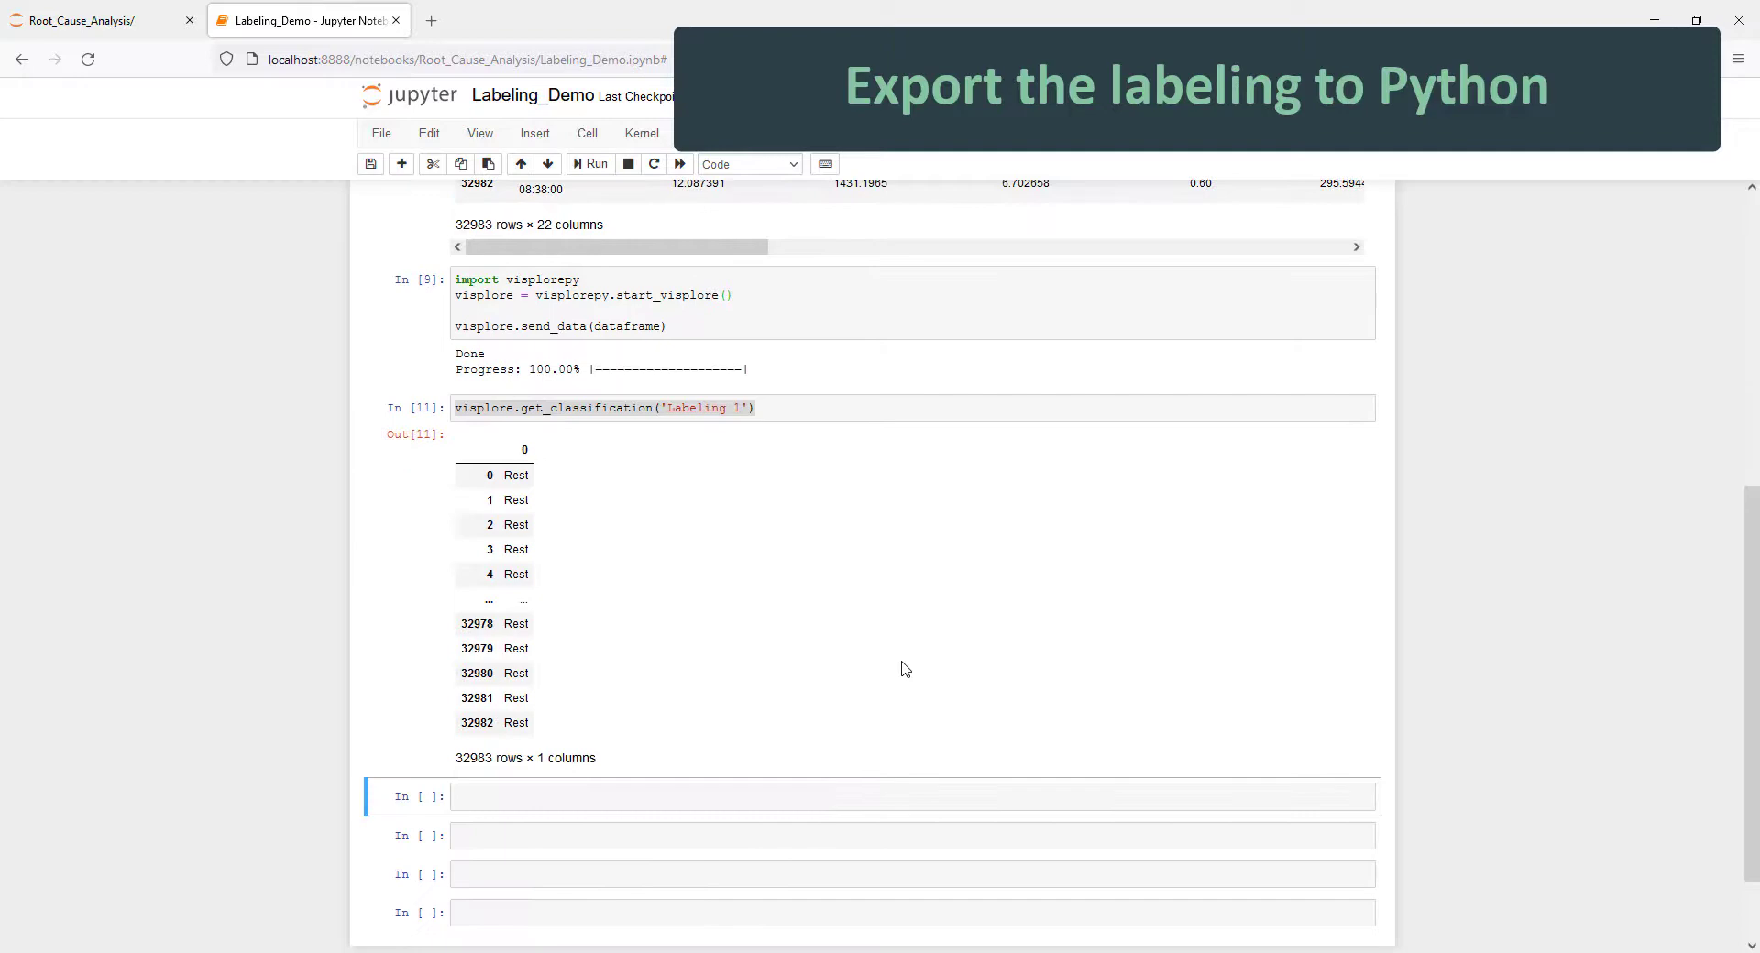
left_click(830, 412)
type("[0].value_c")
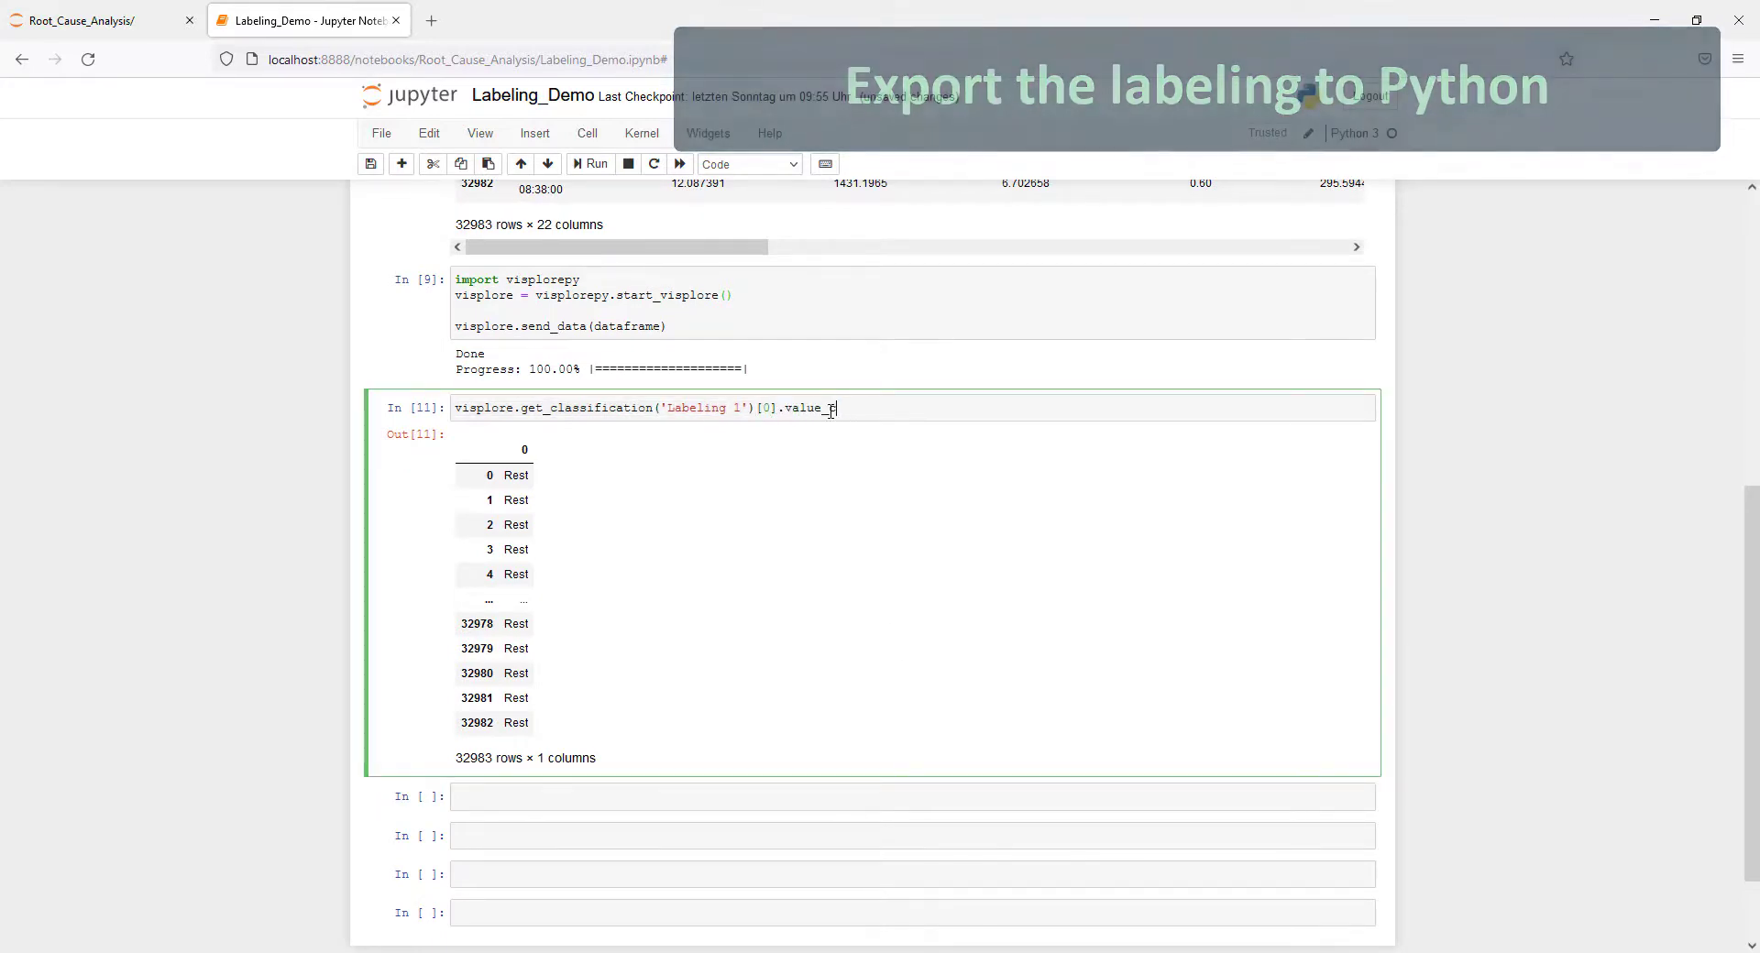
type("ounts()")
key("shift+Return")
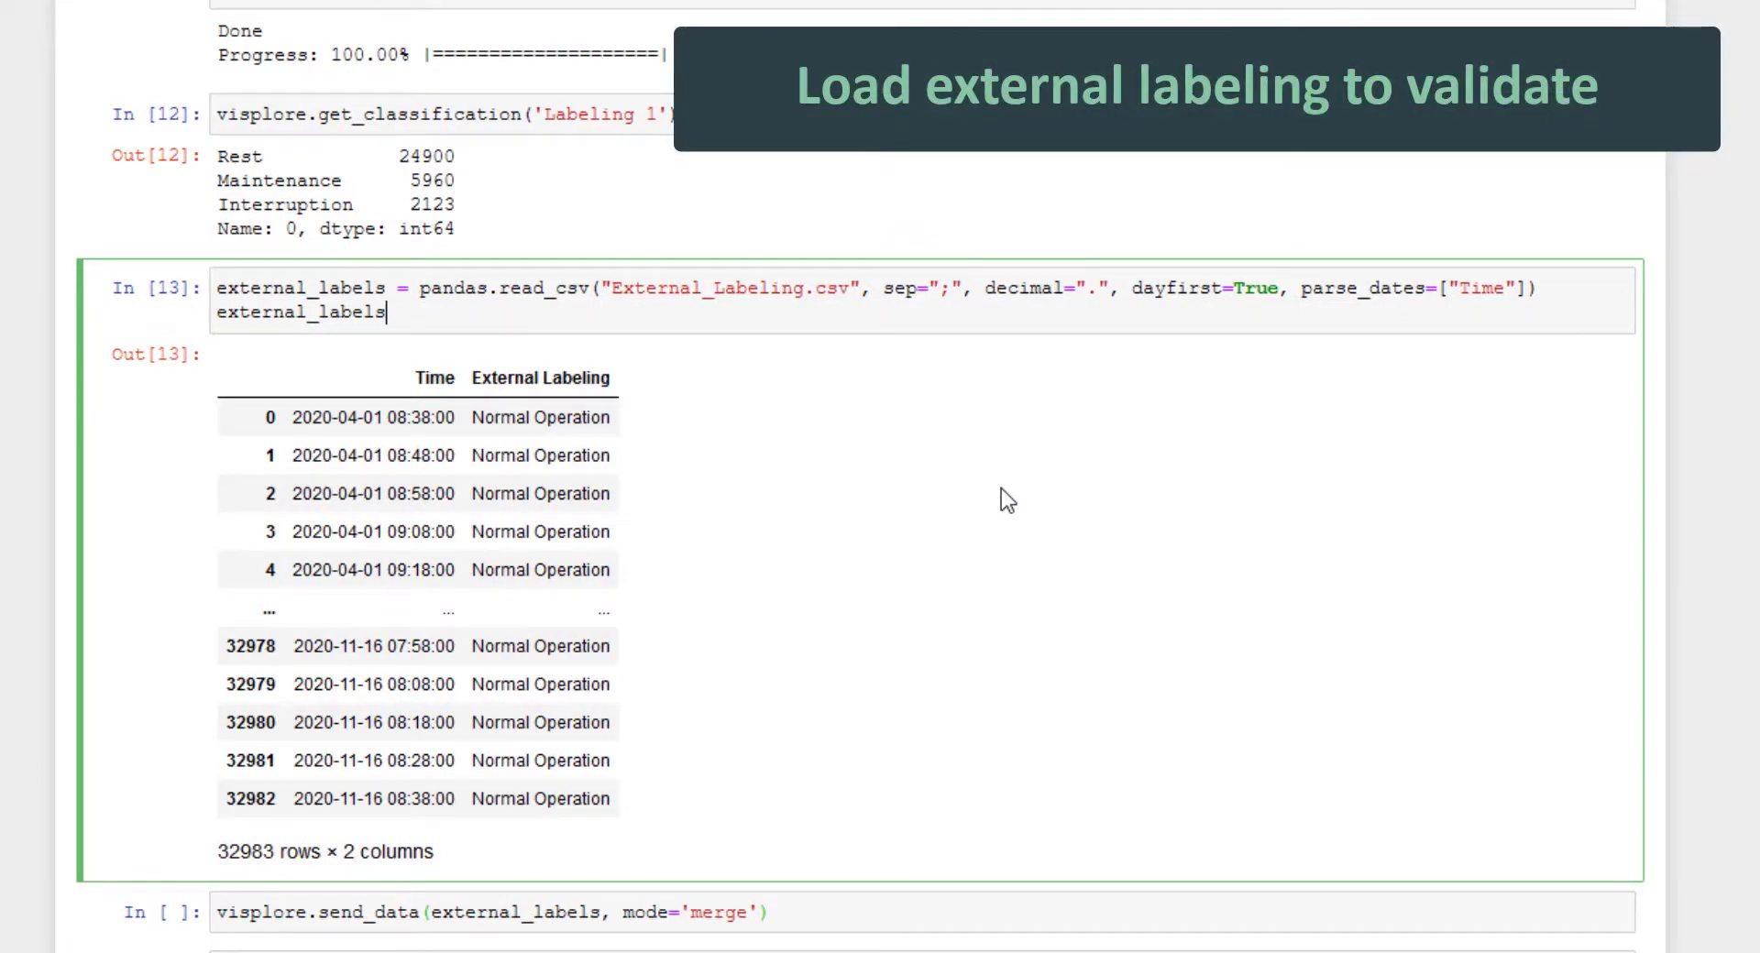
Run the send_data cell to merge External_Labeling.csv labels into the Visplore data
left_click(848, 922)
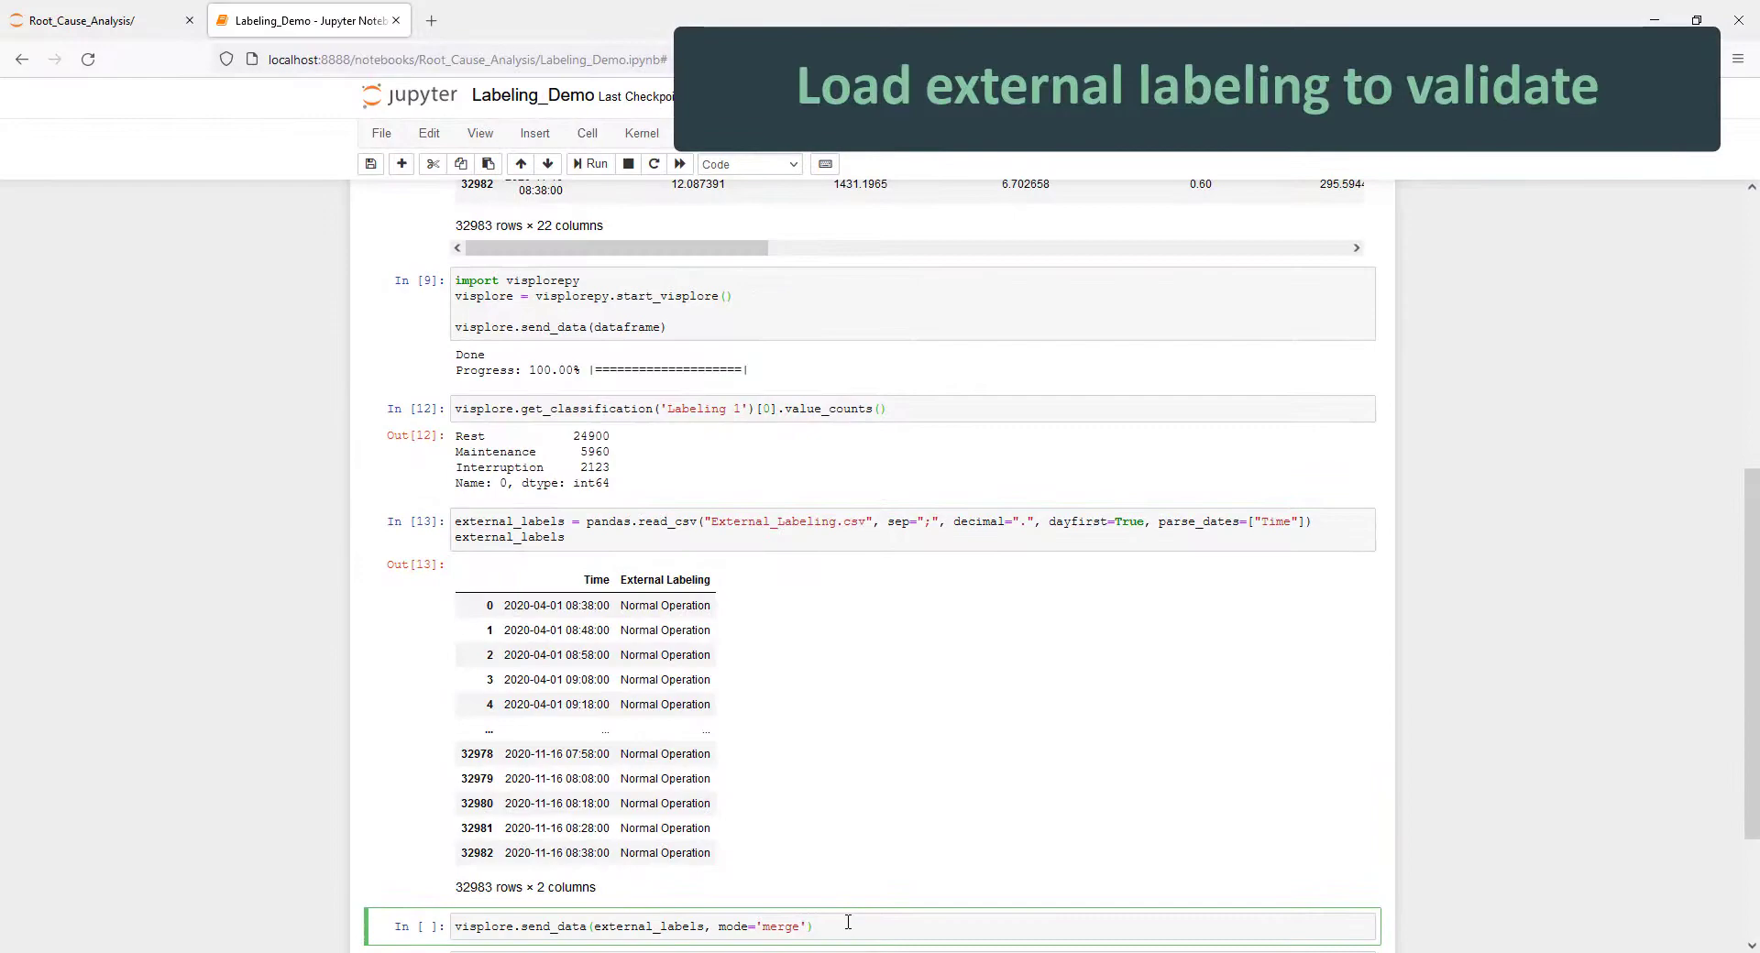
left_click(597, 167)
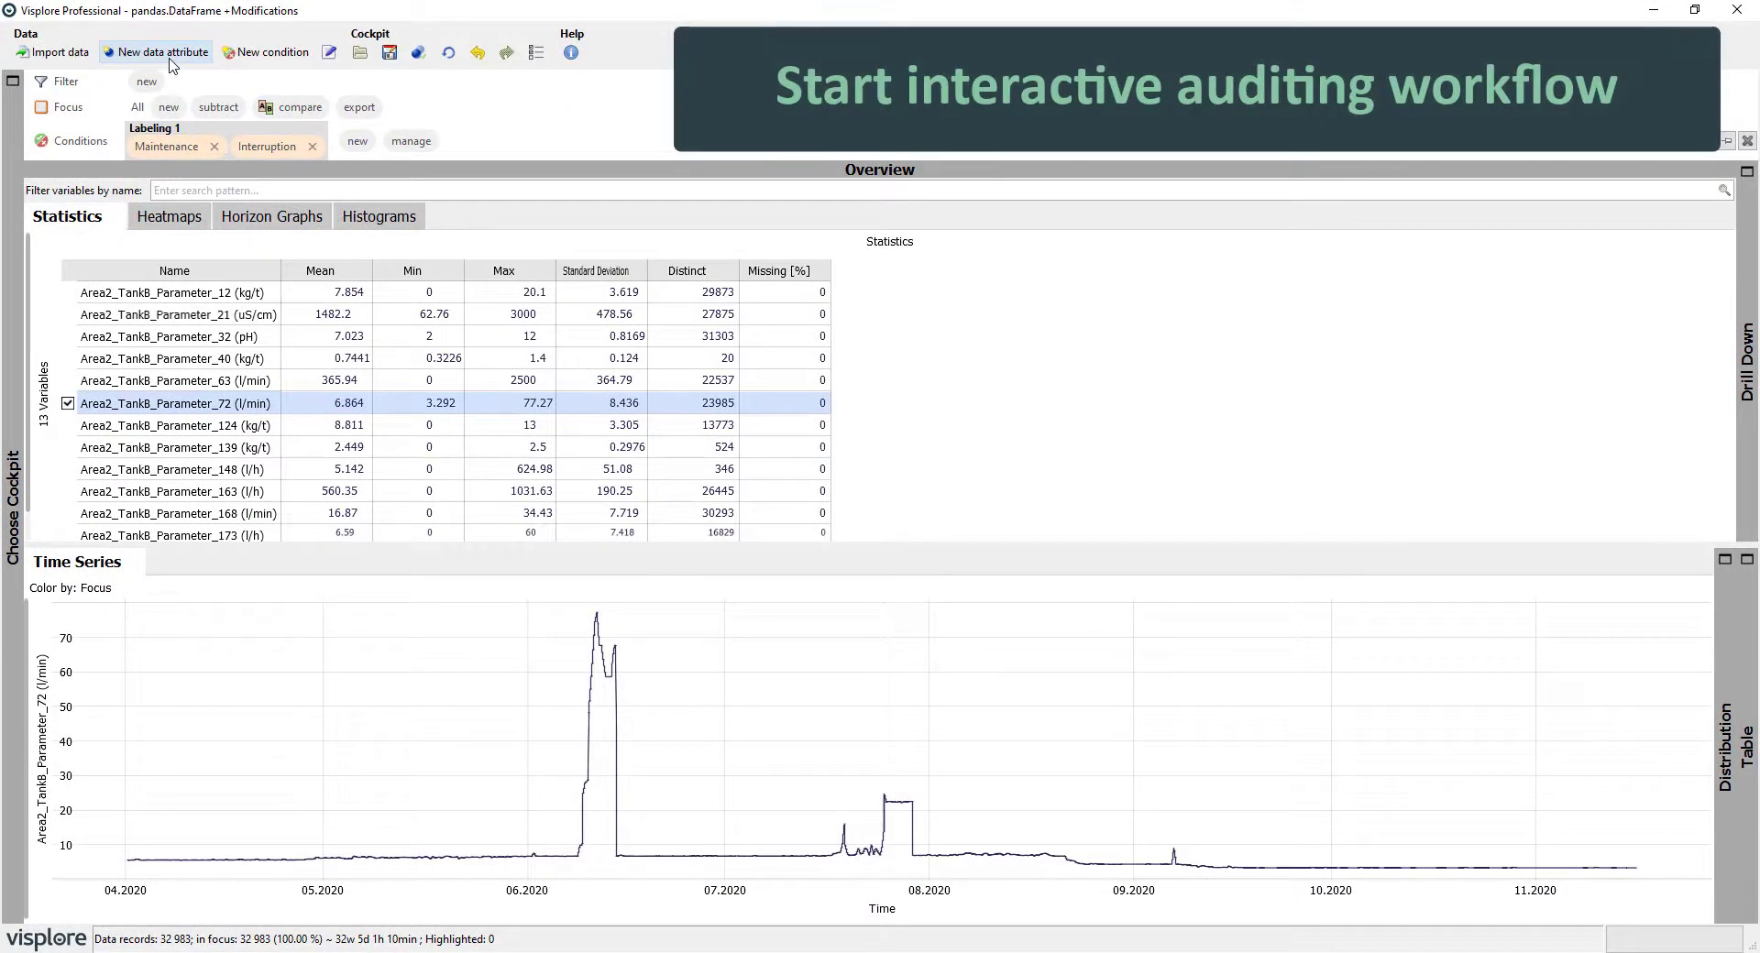
Create a labeling from the categorical External Labeling attribute, showing Normal Operation and Anomaly
left_click(169, 59)
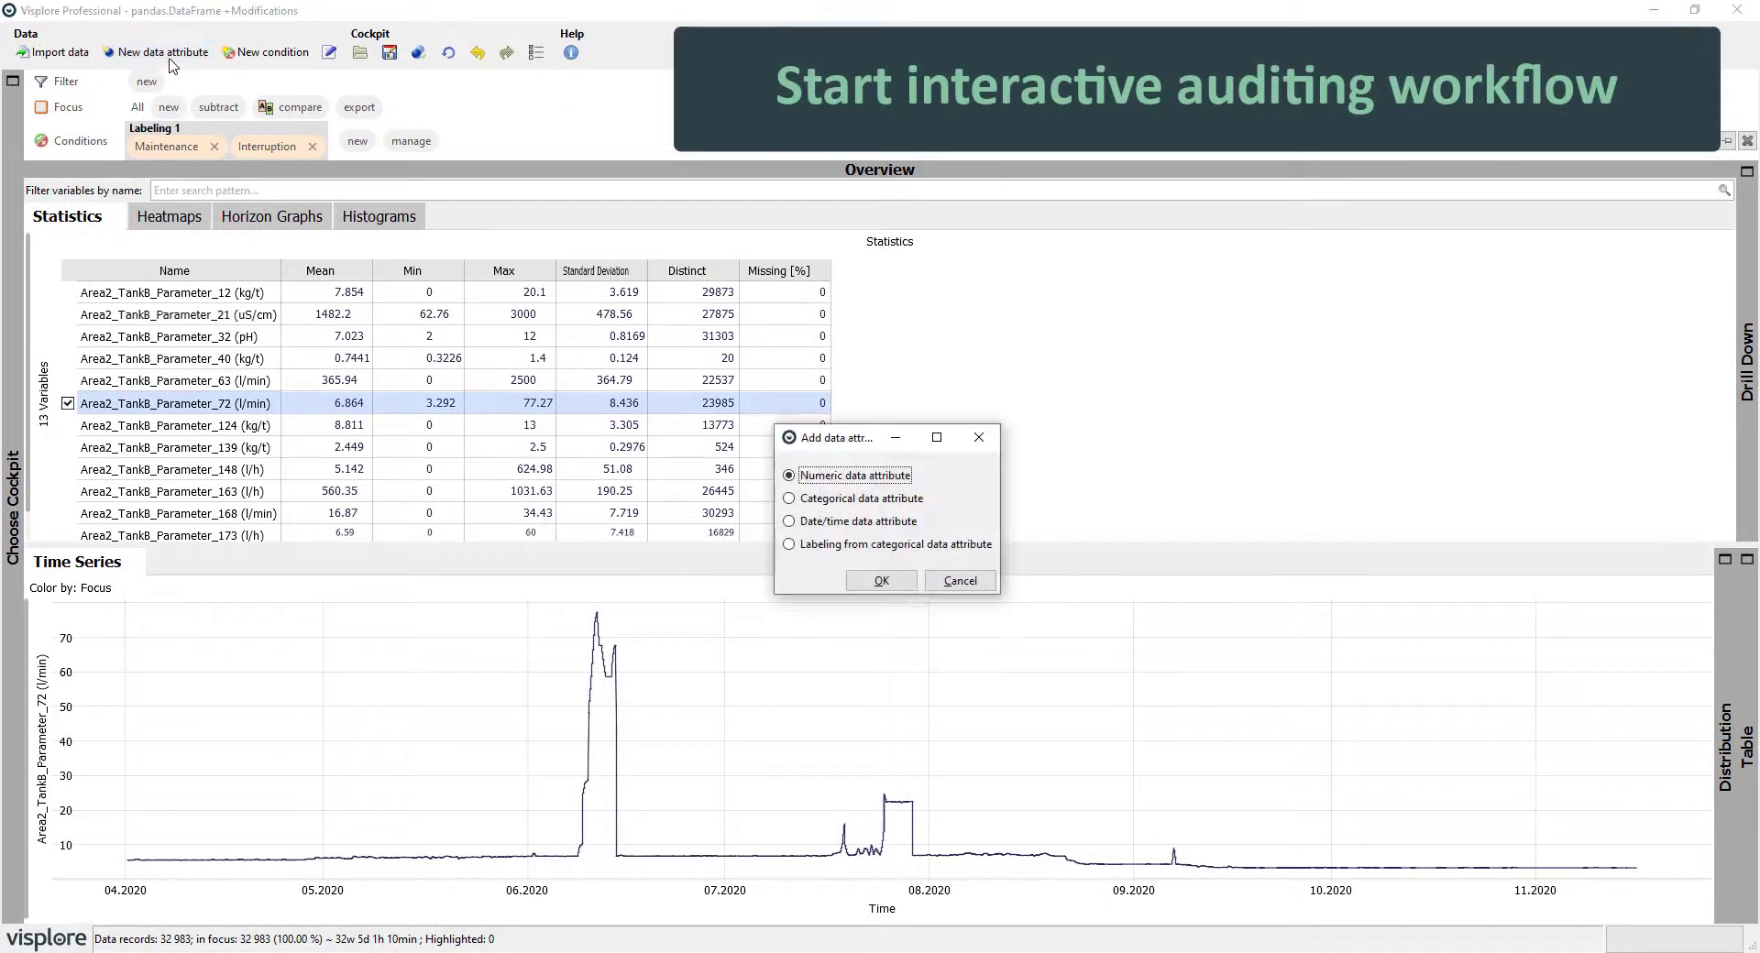
left_click(789, 544)
left_click(881, 581)
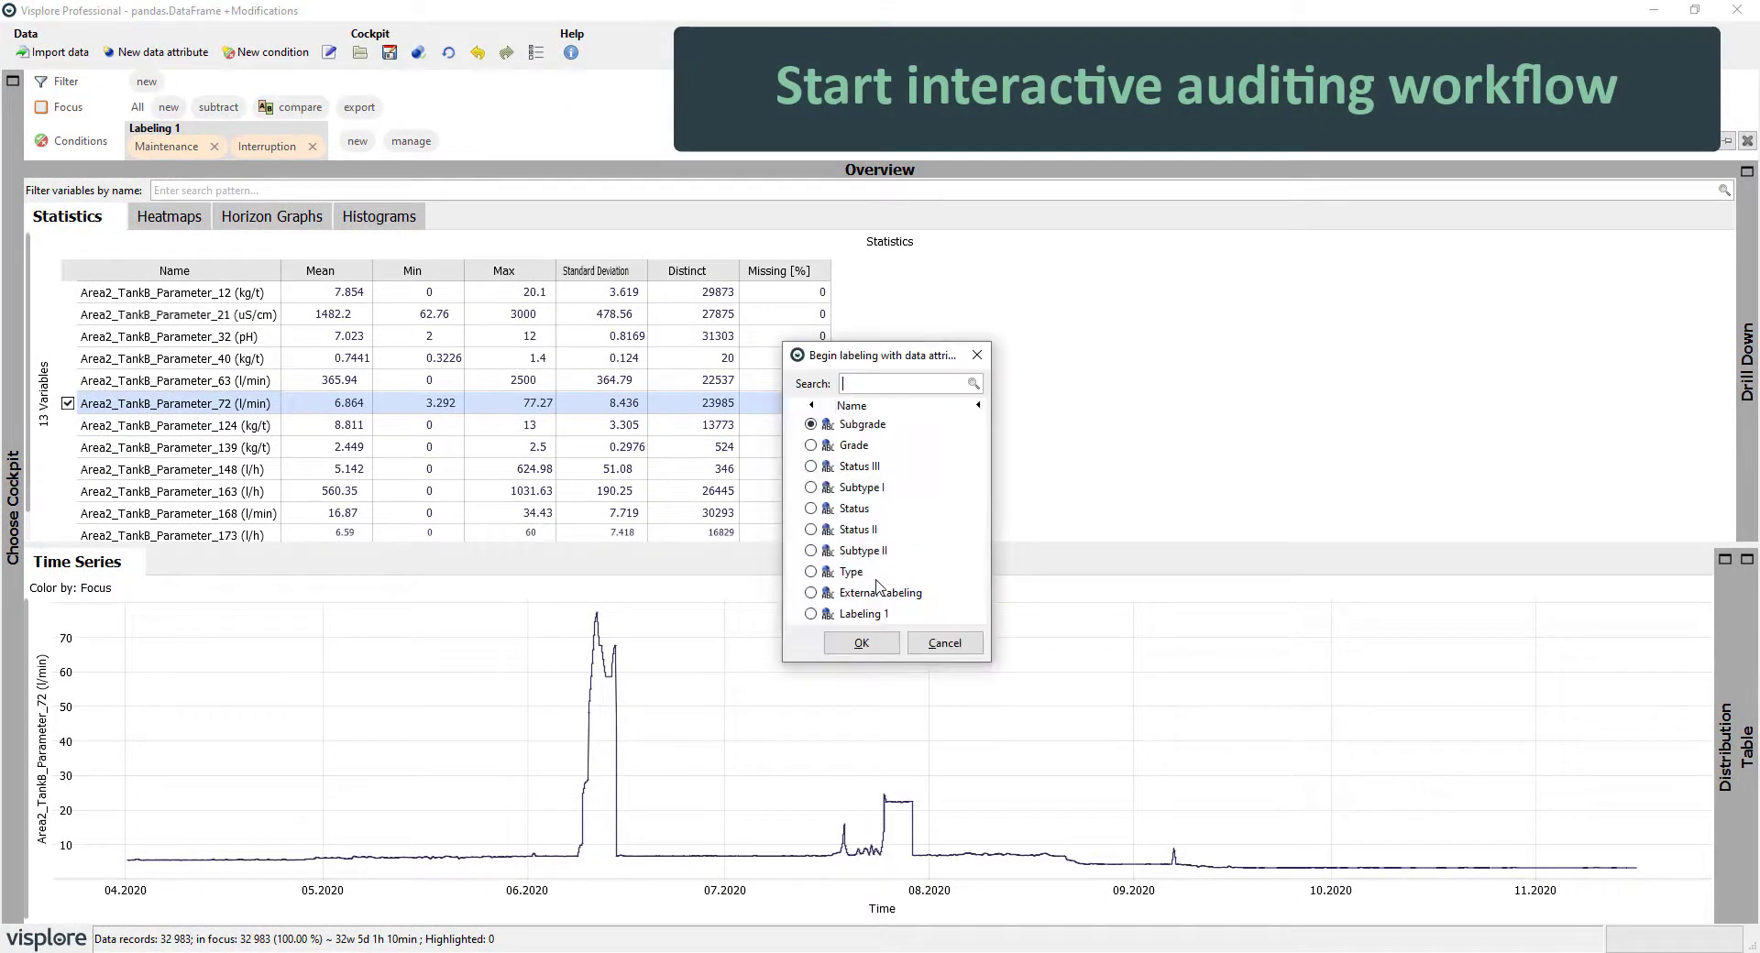
left_click(865, 644)
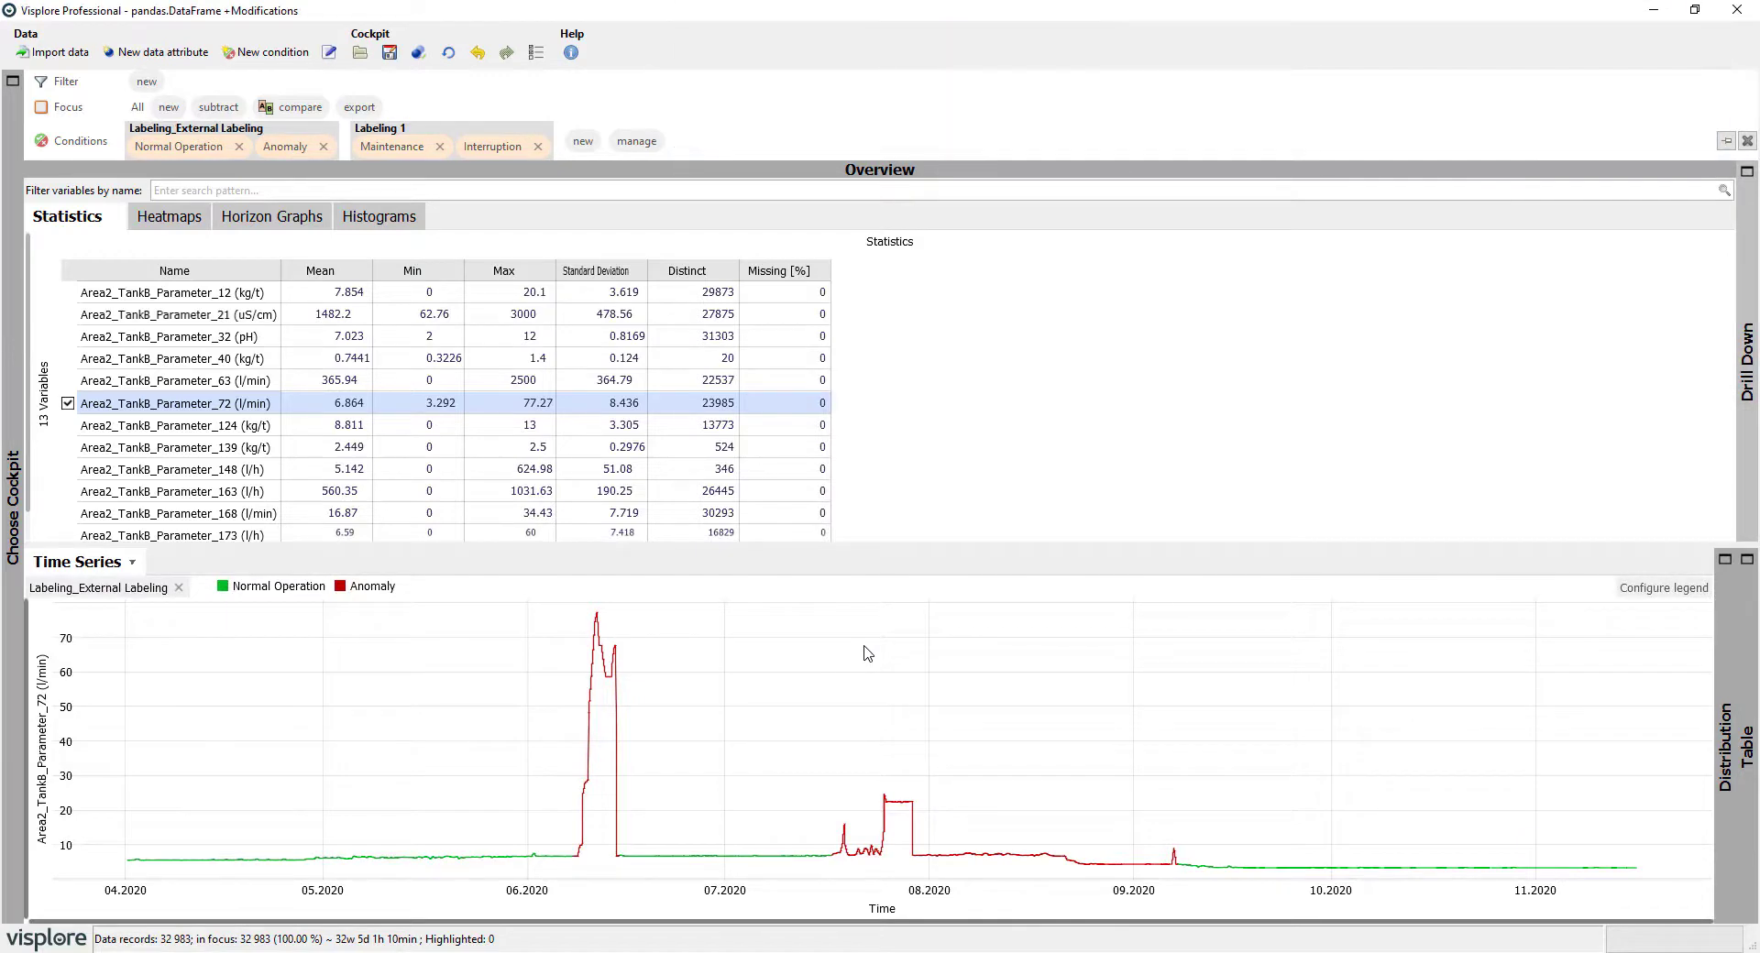
Relabel the wrongly flagged August 2020 stretch as Normal Operation
left_click_drag(916, 725, 1169, 759)
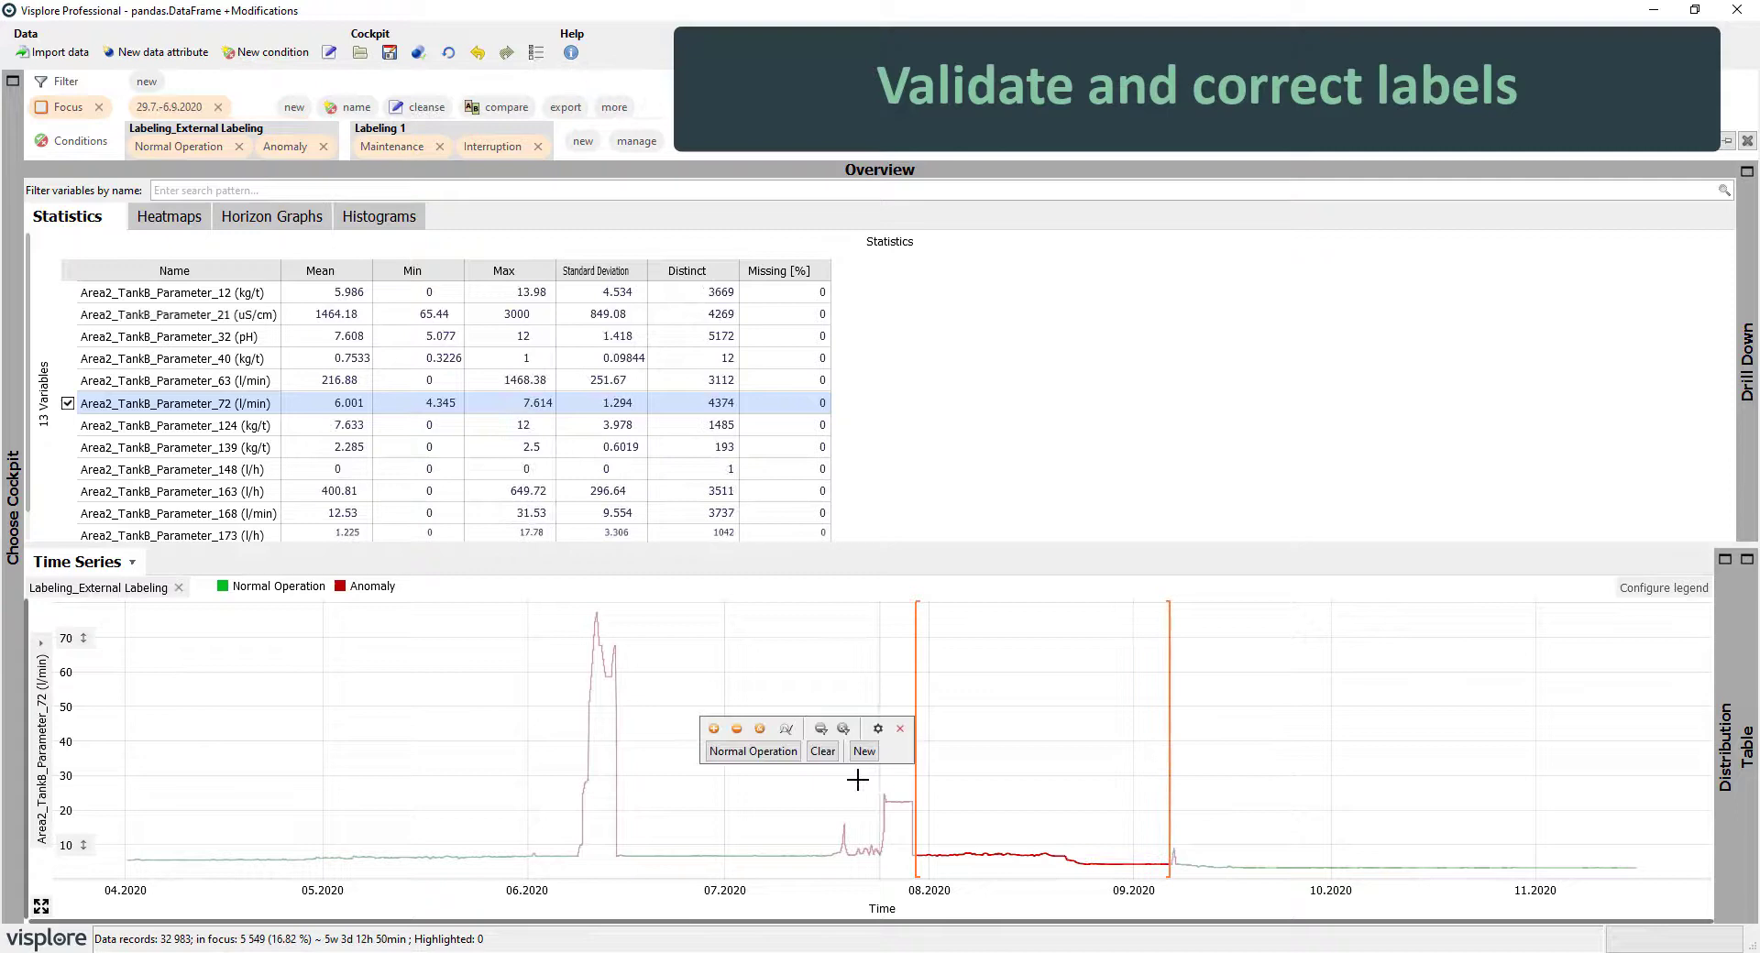
left_click(753, 751)
left_click(900, 729)
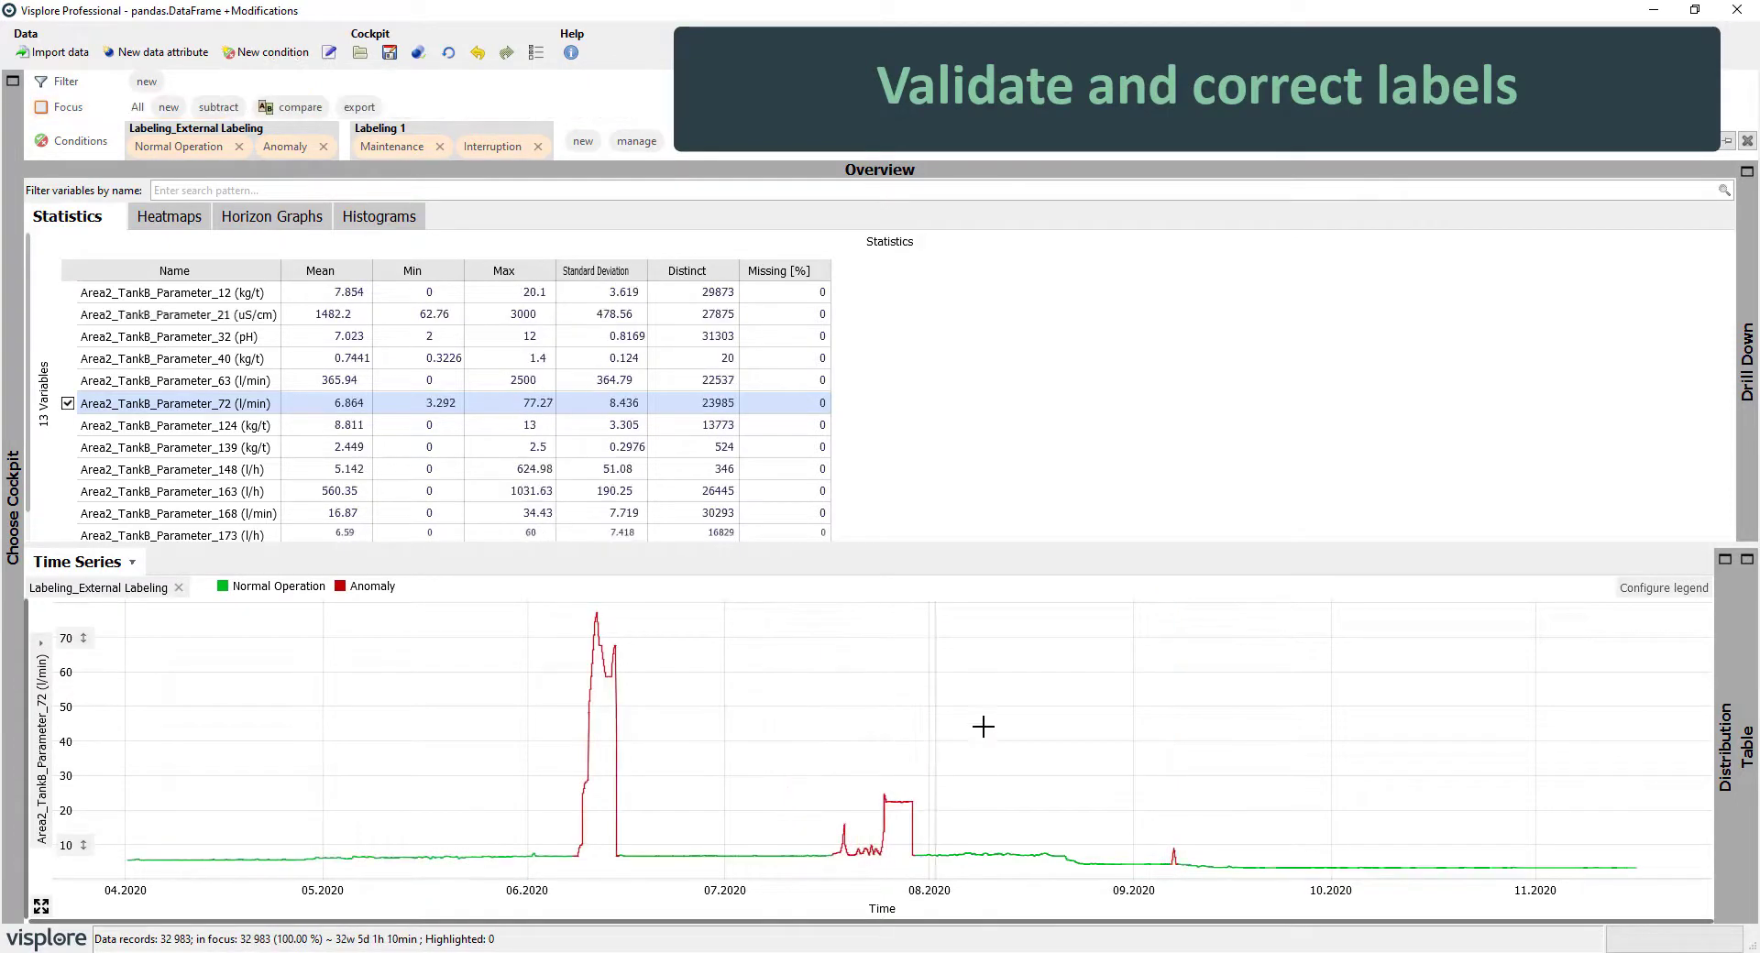
Compare Normal Operation and Anomaly record counts in a drill-down bar chart
left_click(1747, 330)
left_click(1226, 442)
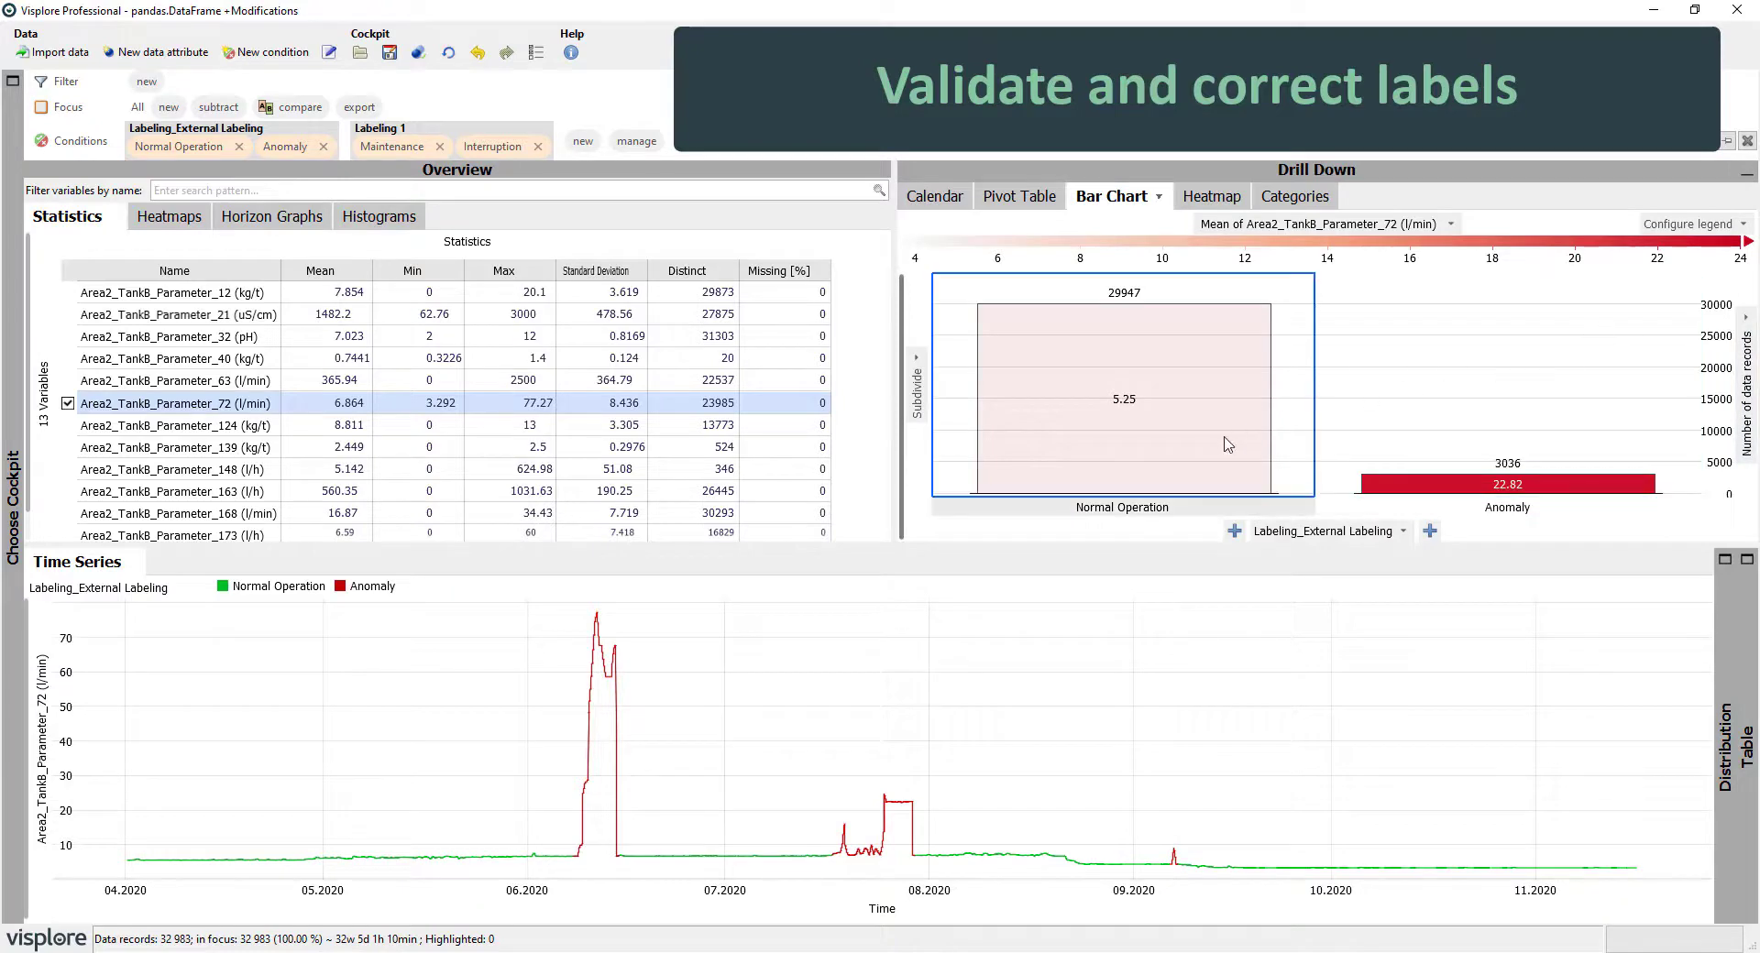
left_click(1379, 486)
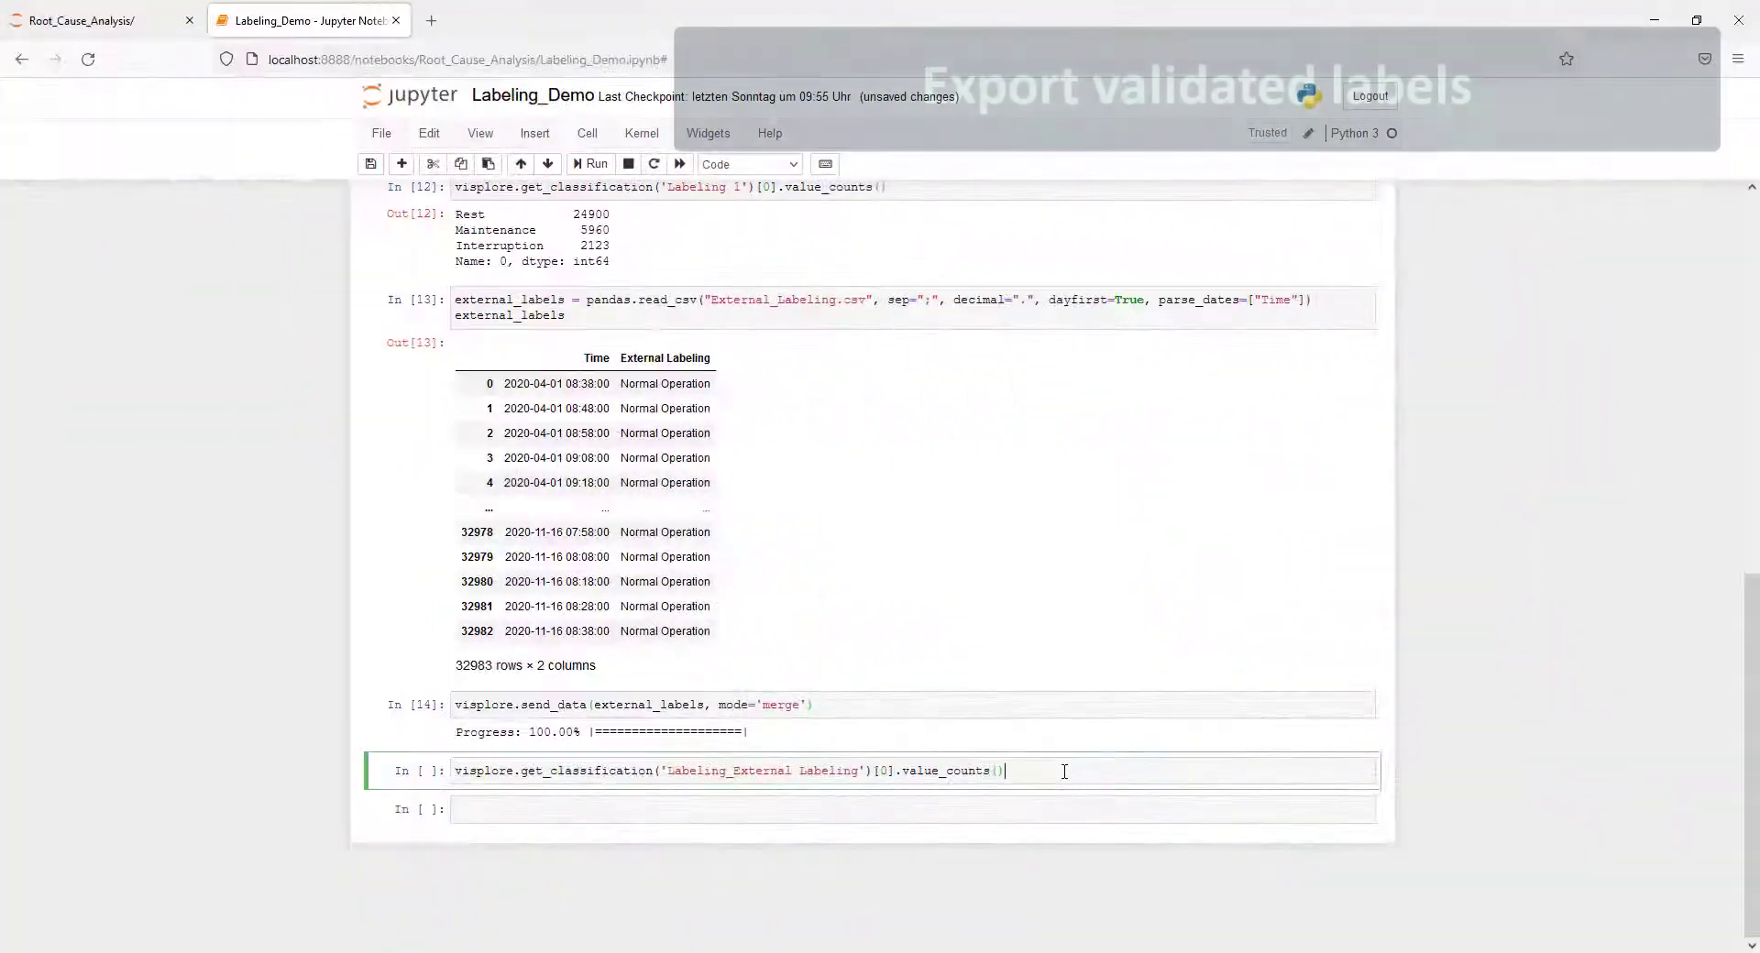
Run the External Labeling value_counts cell, showing 29,947 Normal Operation and 3,036 Anomaly
left_click(596, 165)
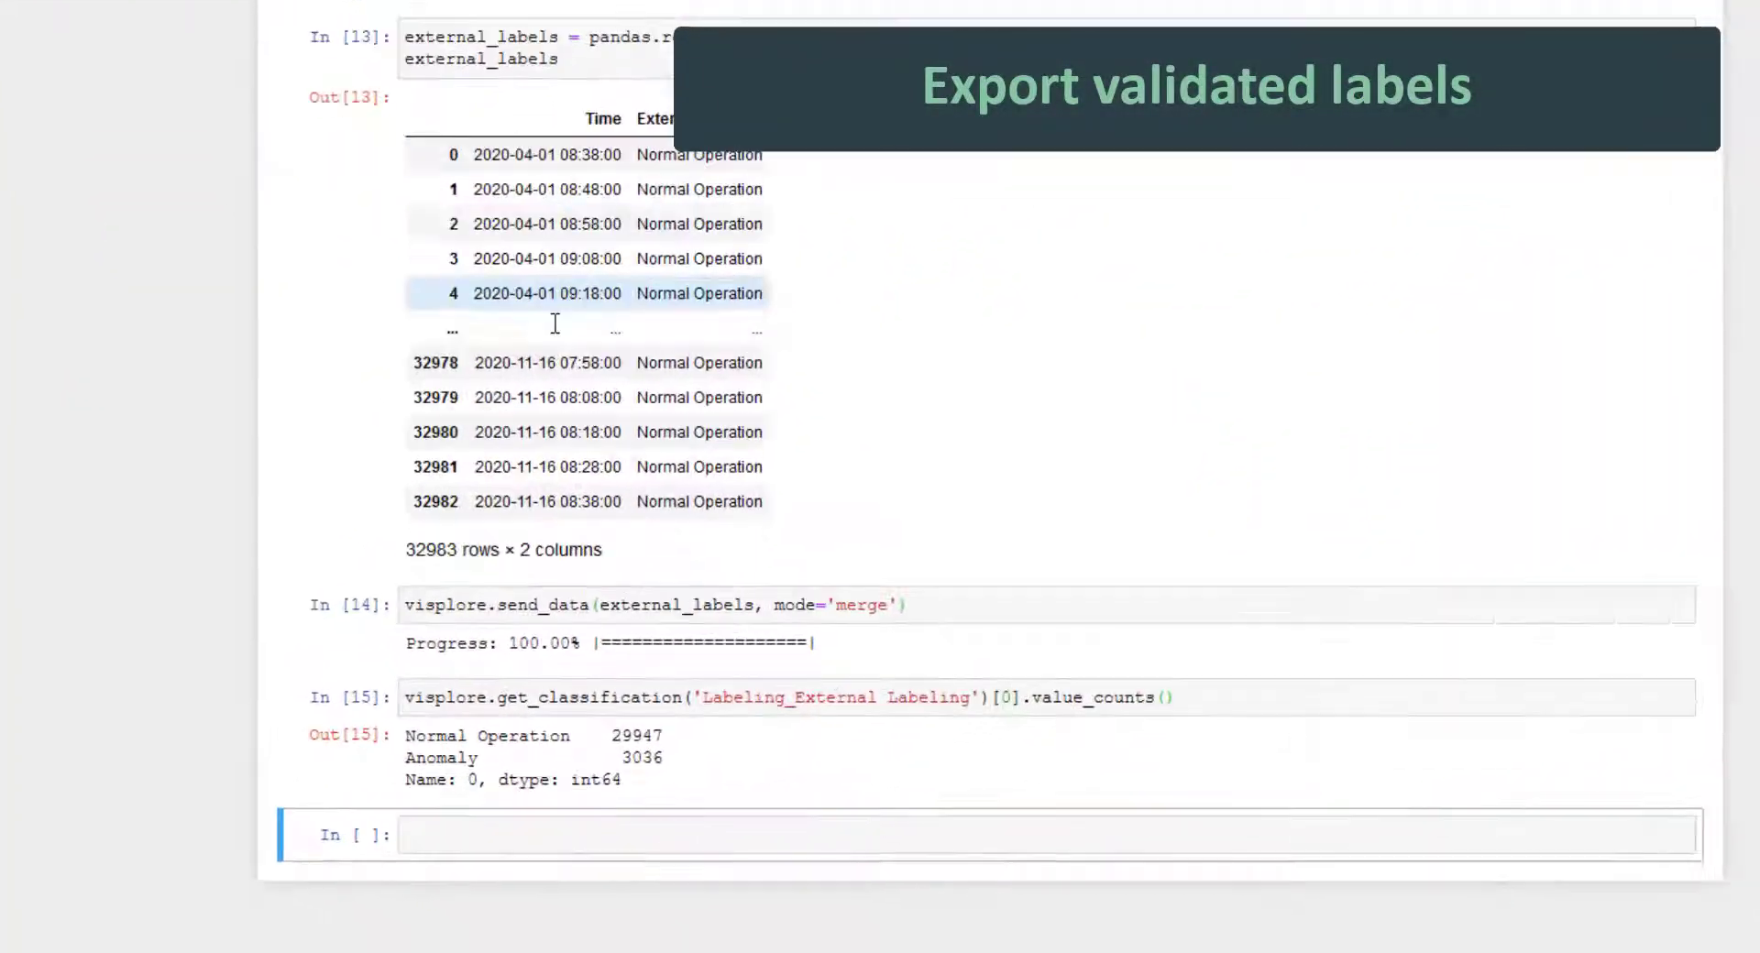